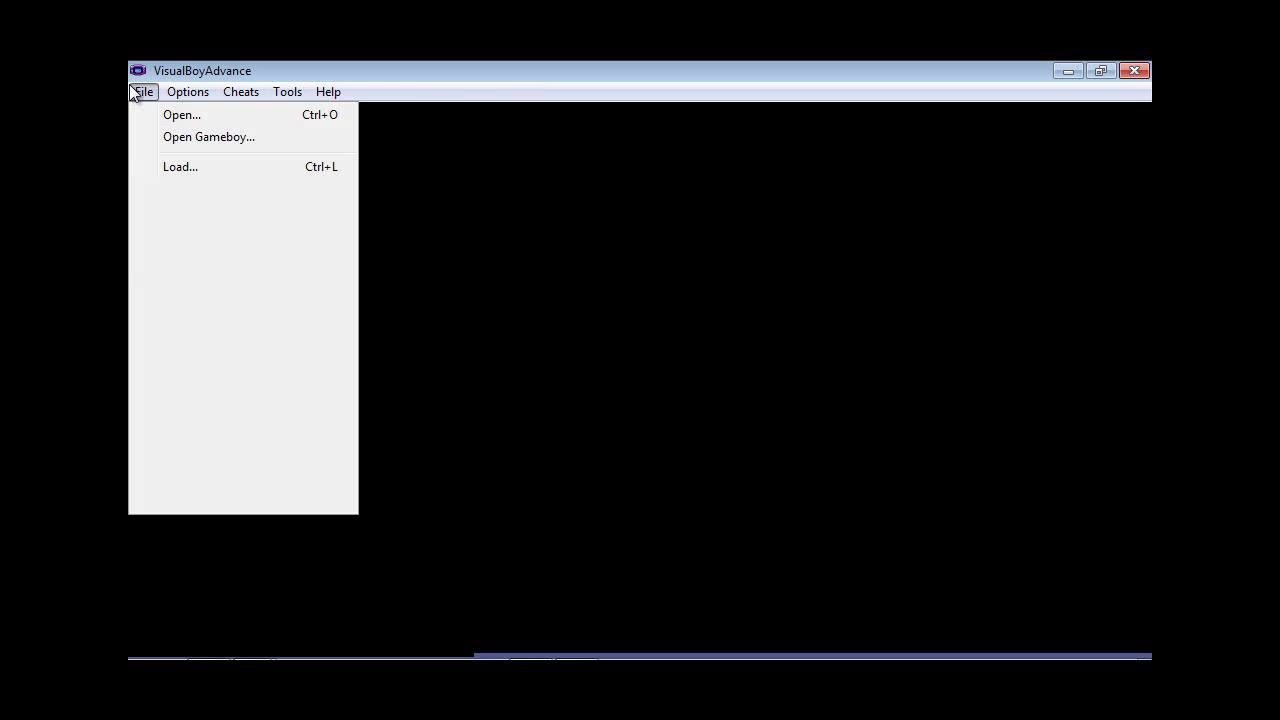
Browse the folder locations offered for opening a Game Boy Advance ROM and dismiss the file selection
left_click(187, 118)
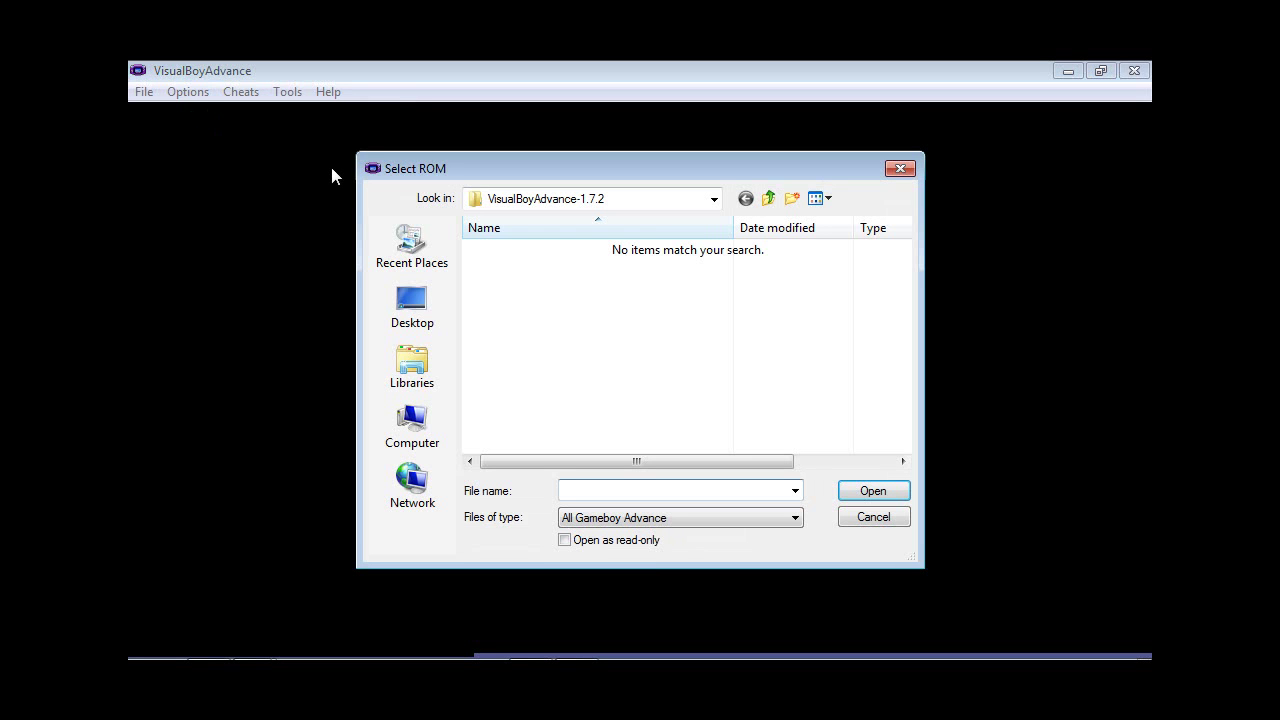
left_click(713, 199)
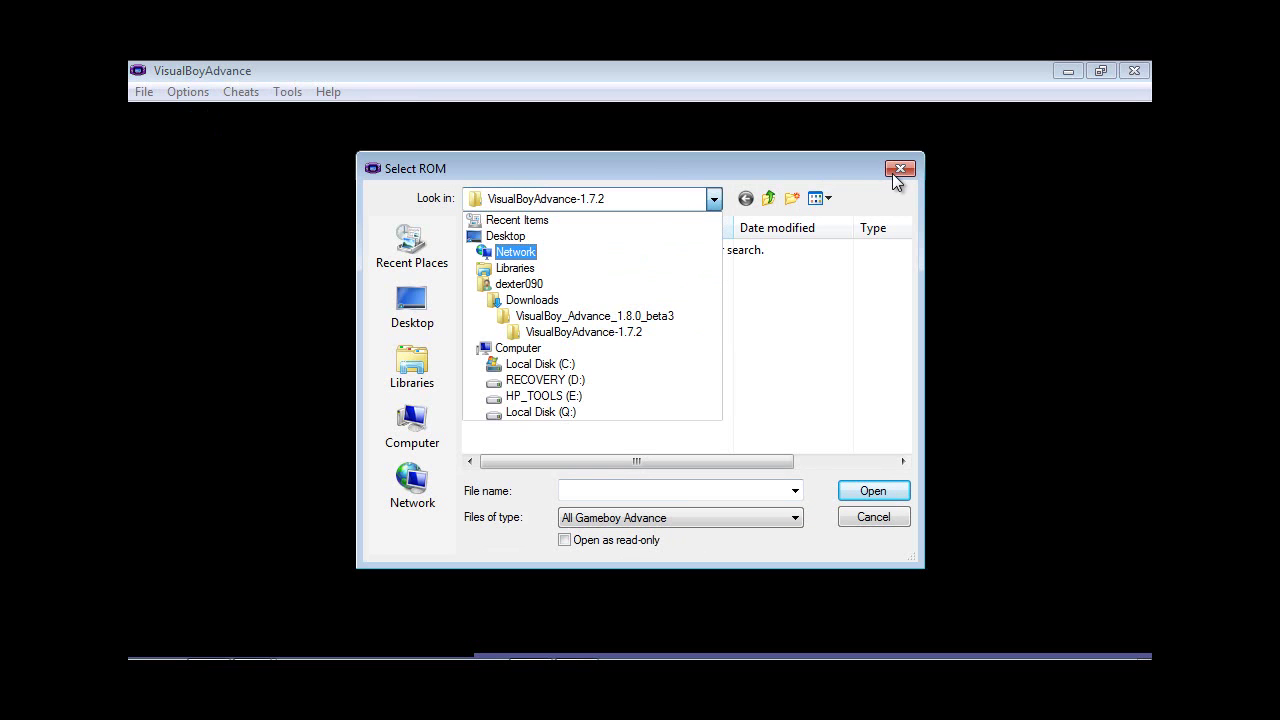
left_click(715, 199)
left_click(899, 169)
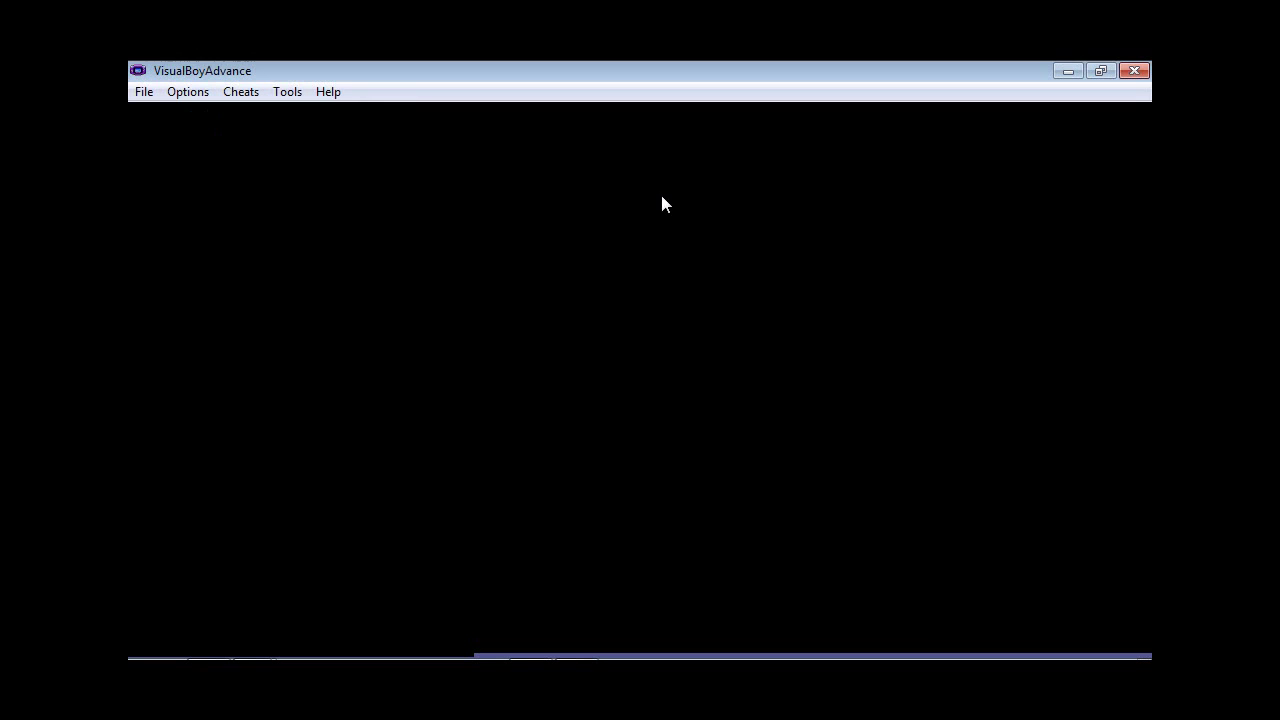
Resume the paused game and skip its intro to reach the title screen
left_click(144, 92)
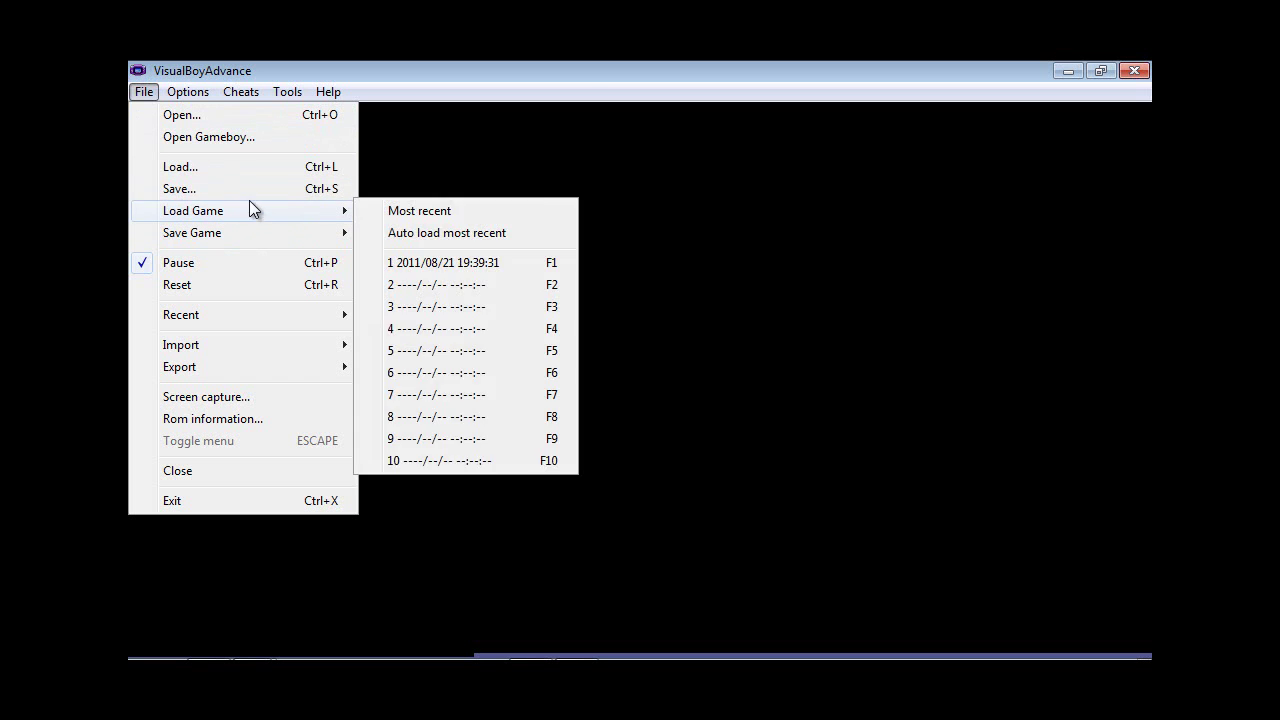
mouse_move(269, 229)
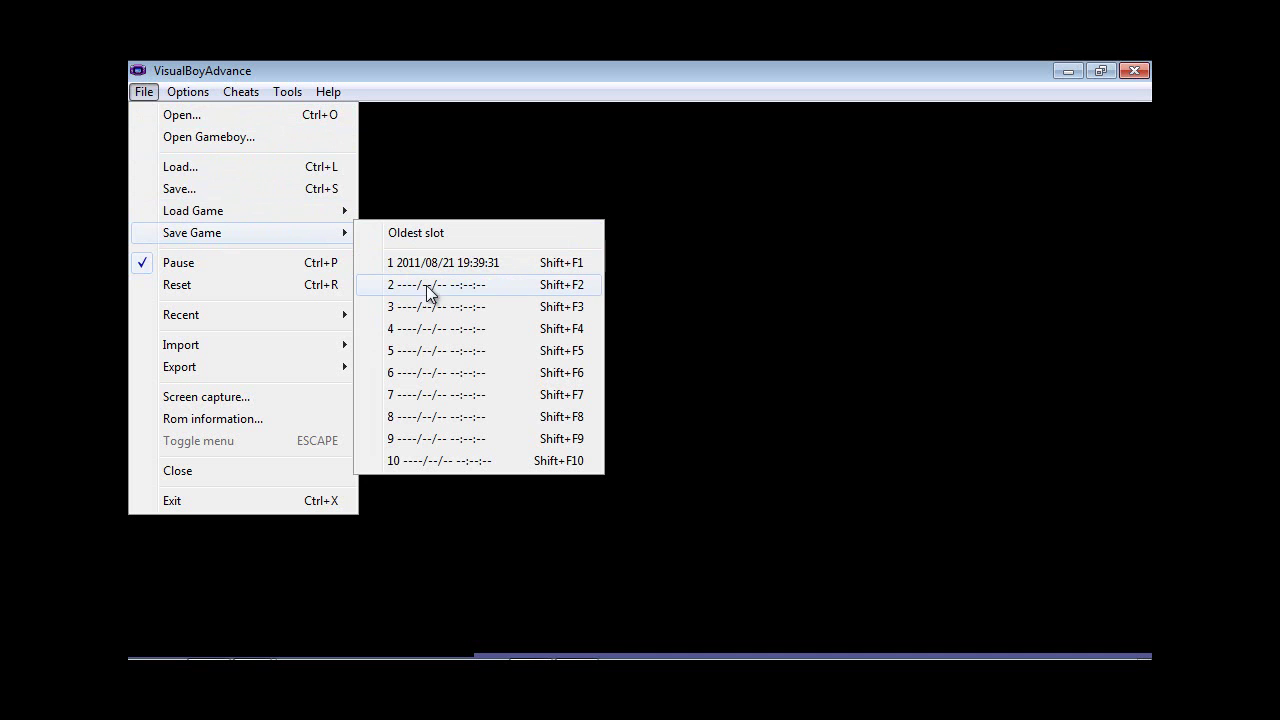
left_click(276, 264)
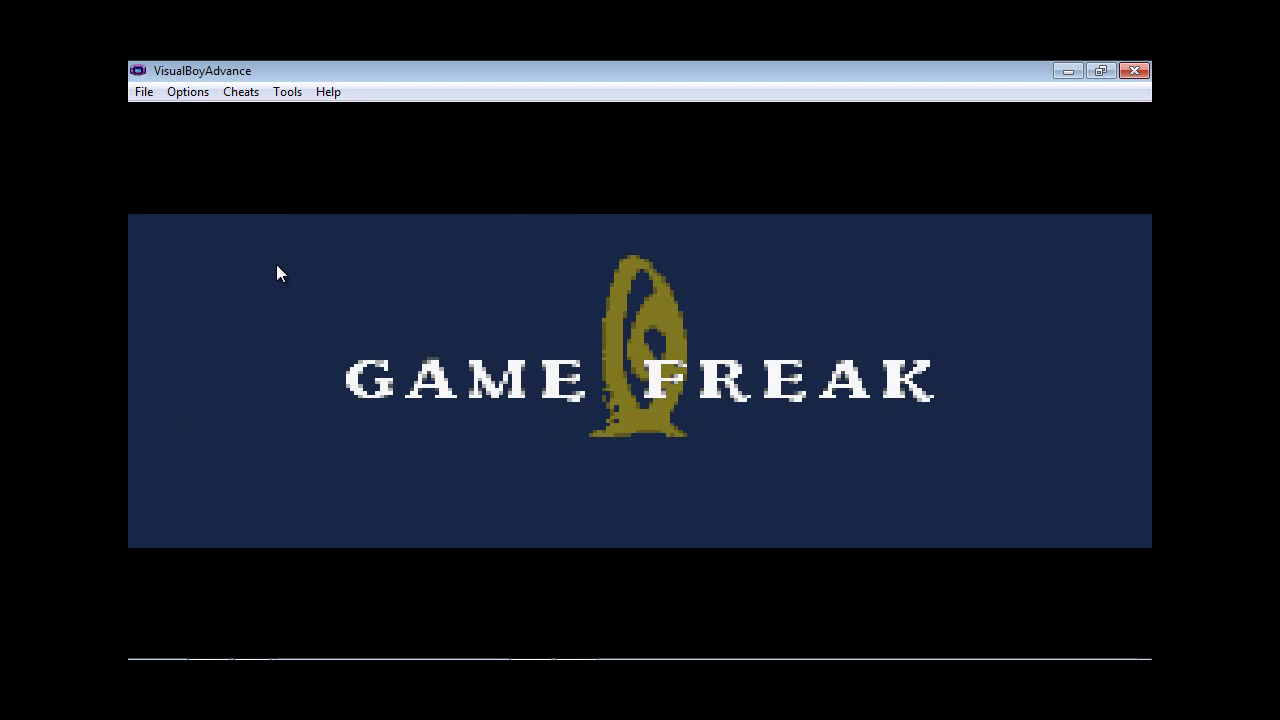
key("Return")
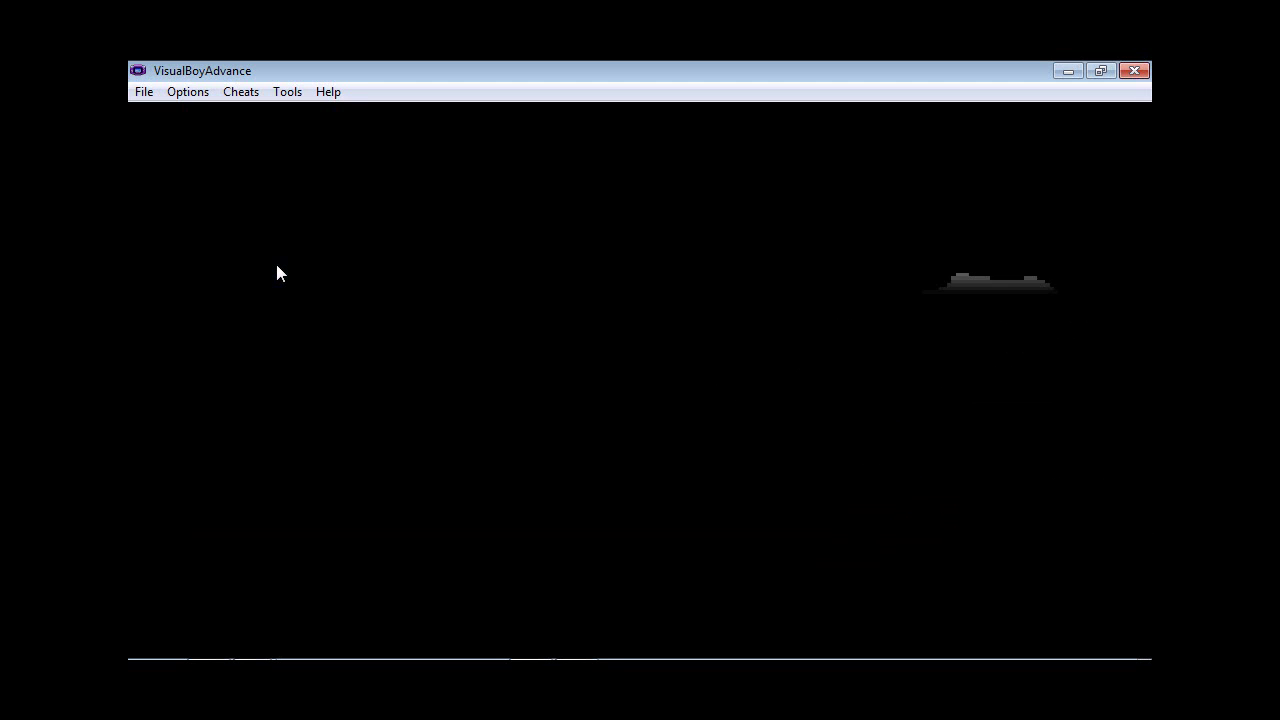
key("Return")
Save the game state at the Pokémon FireRed title screen to slot 2
left_click(140, 72)
left_click(160, 70)
left_click(144, 91)
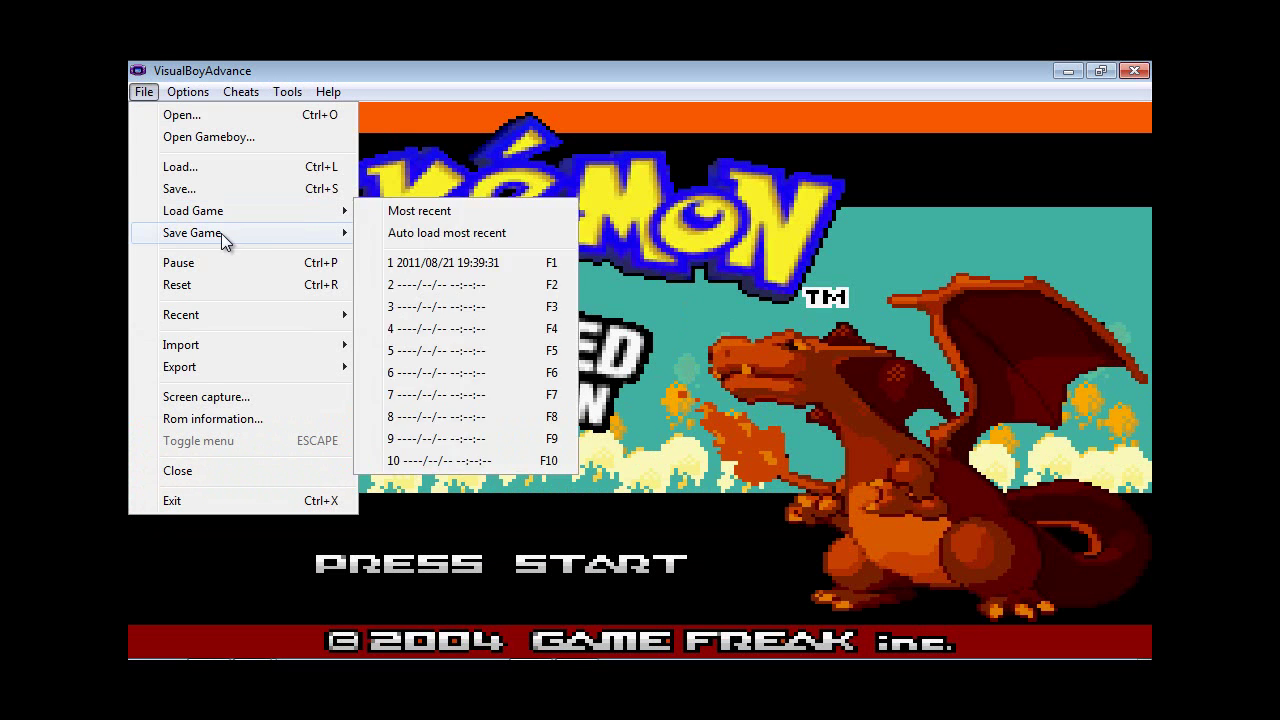
mouse_move(223, 233)
left_click(444, 285)
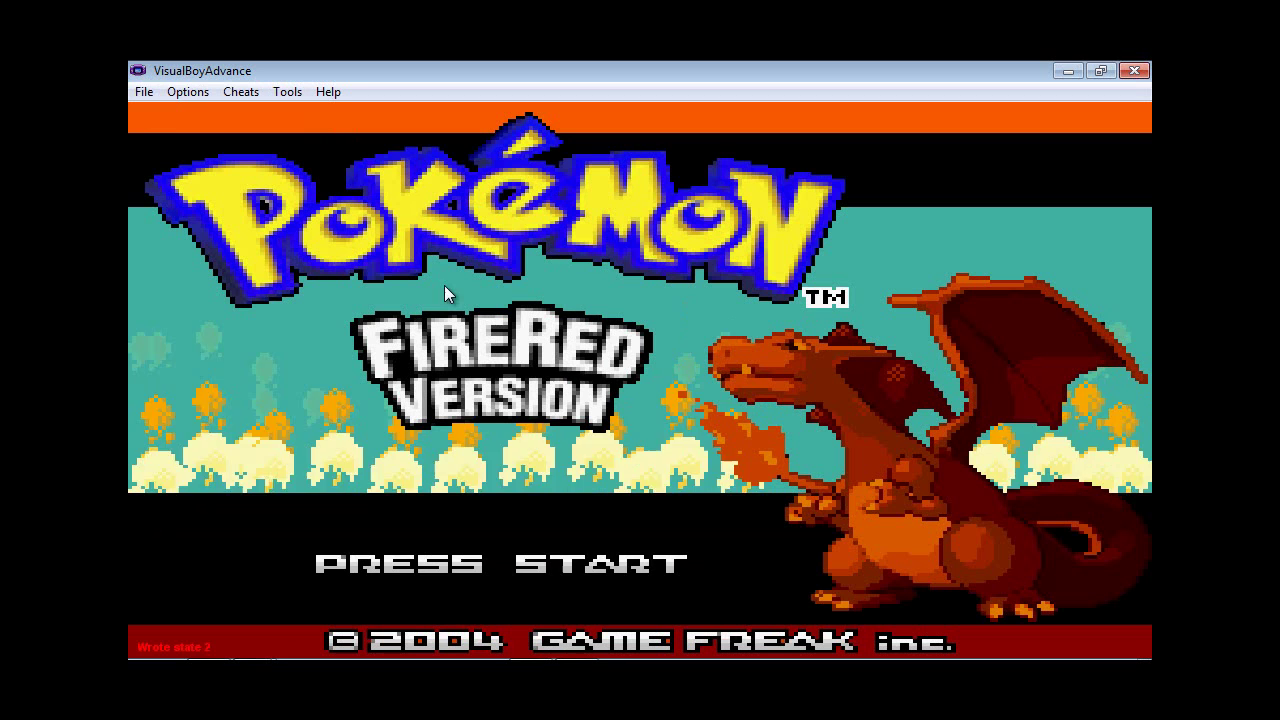
Reset the running game and pause it on the copyright screen
left_click(144, 91)
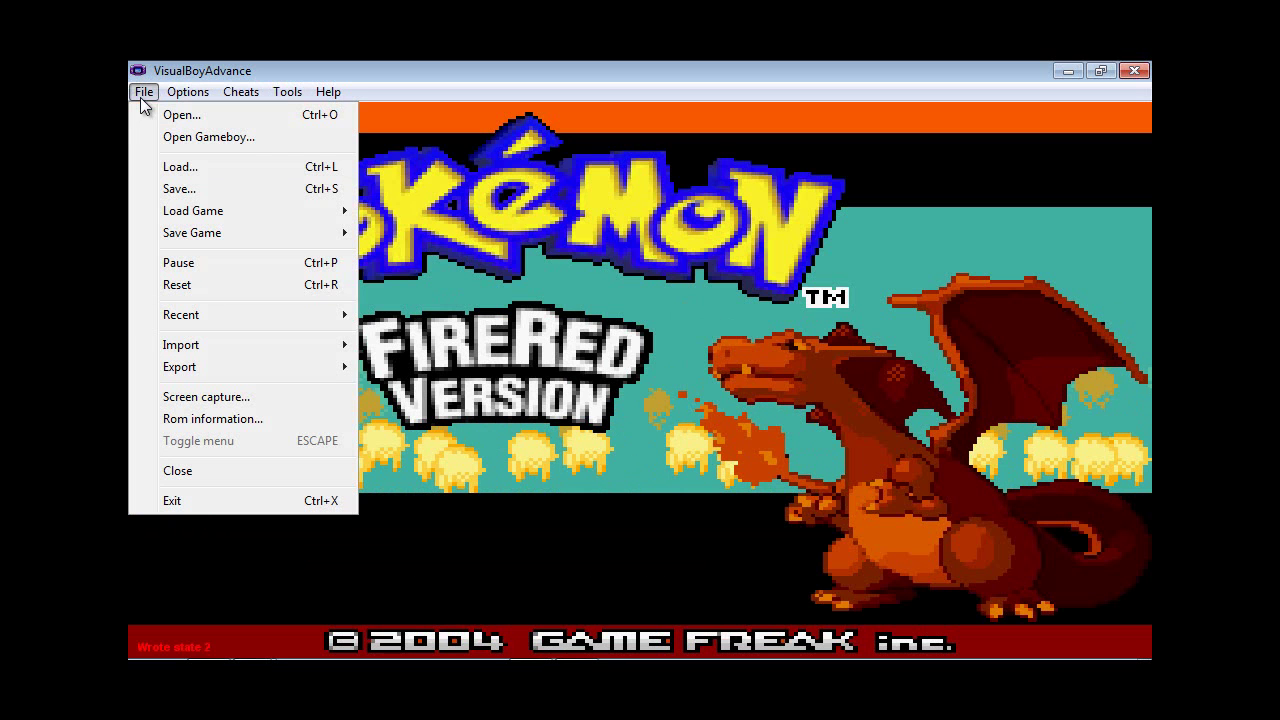
left_click(196, 284)
left_click(144, 91)
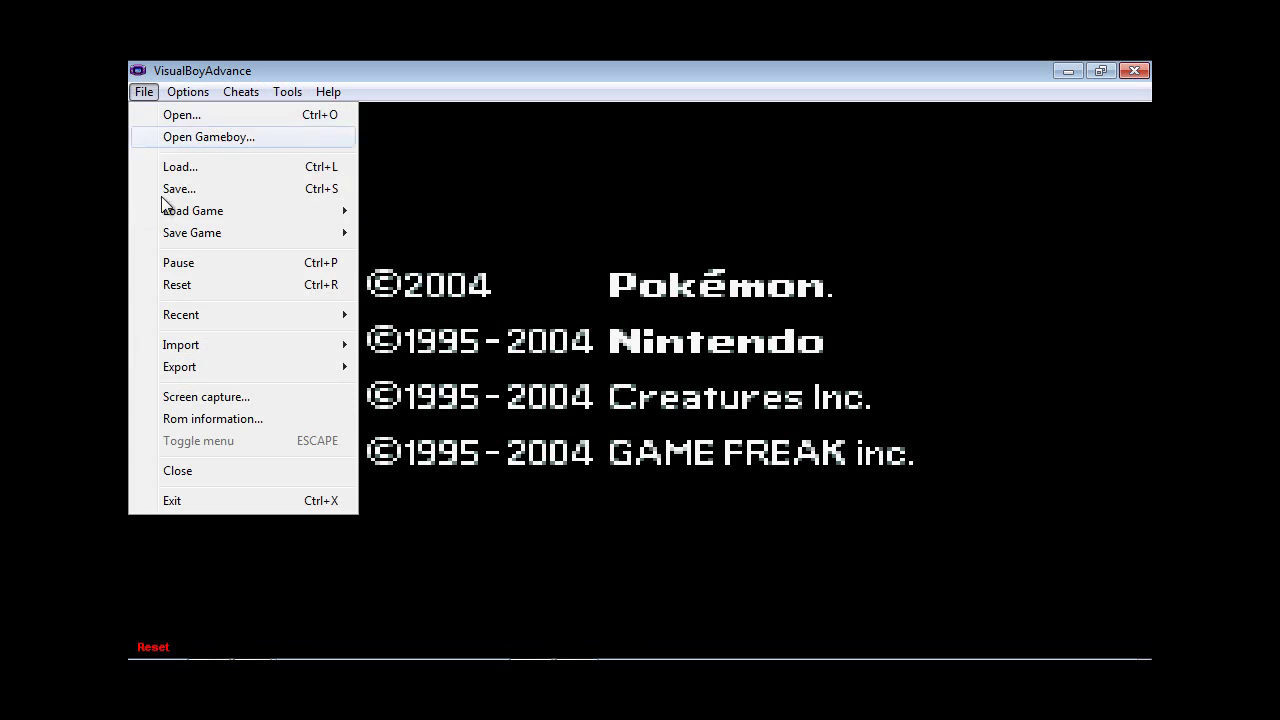
left_click(190, 267)
Load the saved game state from slot 2
left_click(144, 91)
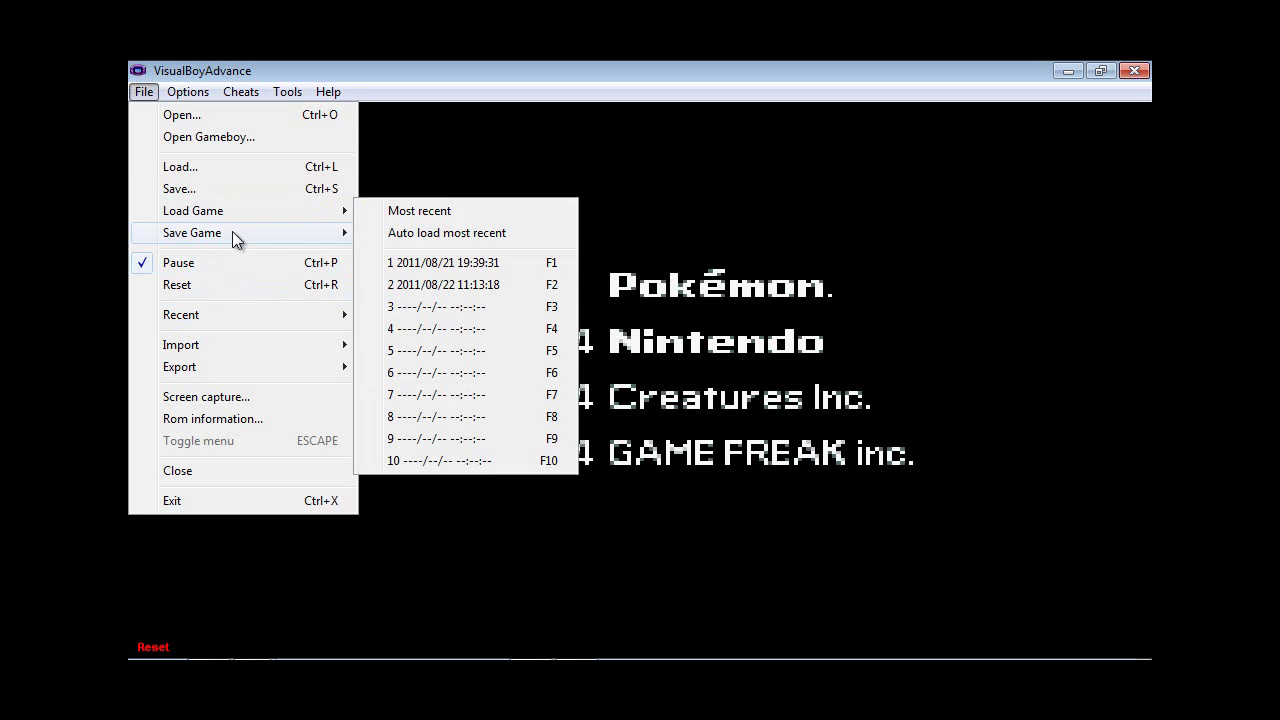
mouse_move(345, 210)
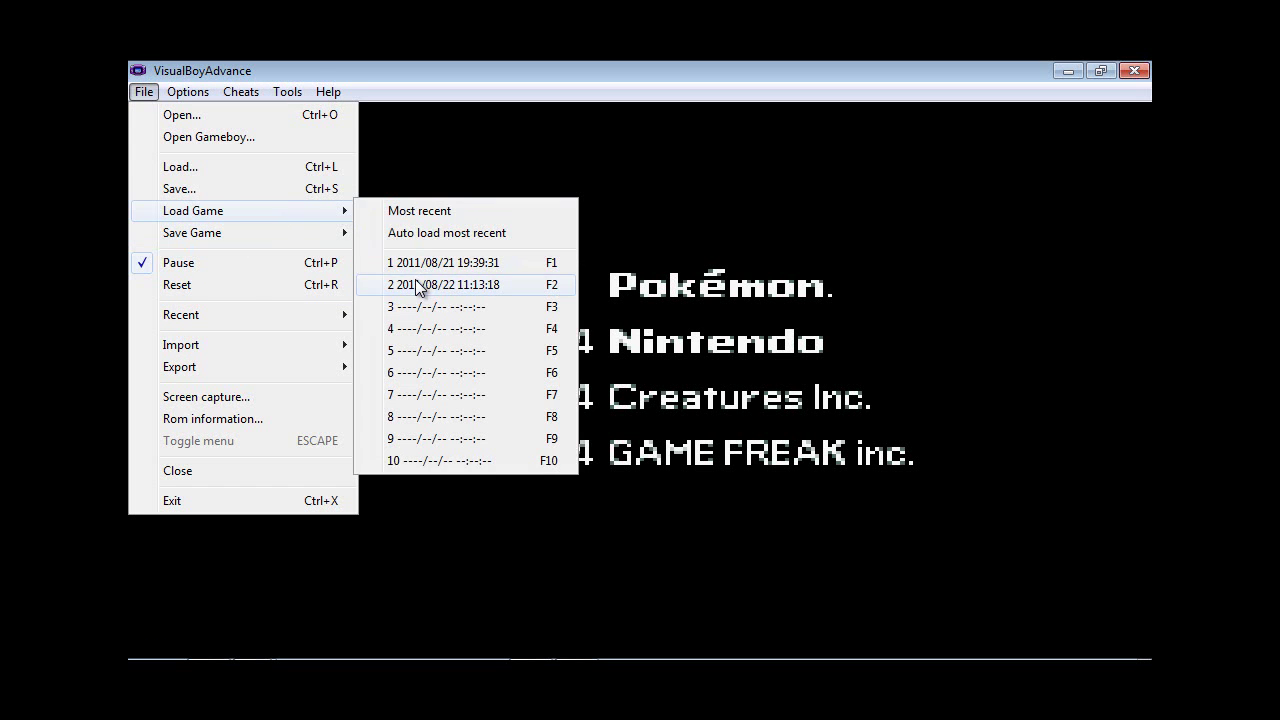
left_click(415, 282)
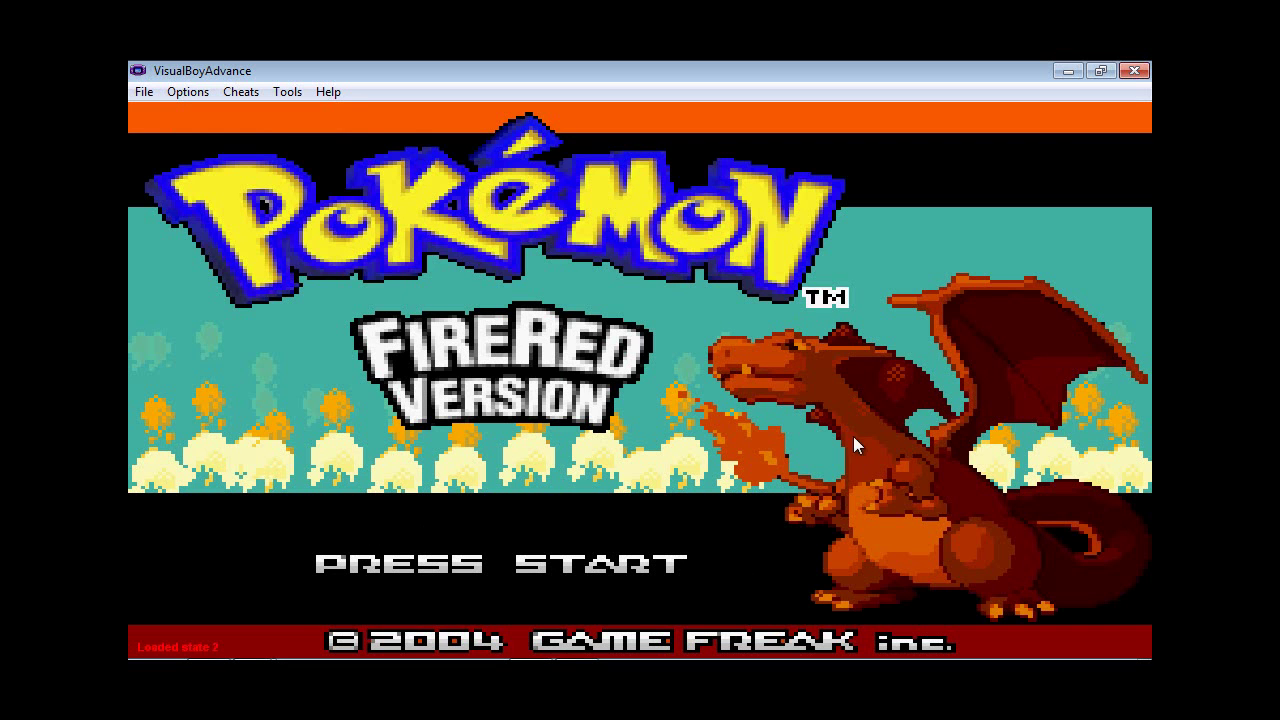
Review the recently played ROMs and the available import and export options
left_click(144, 91)
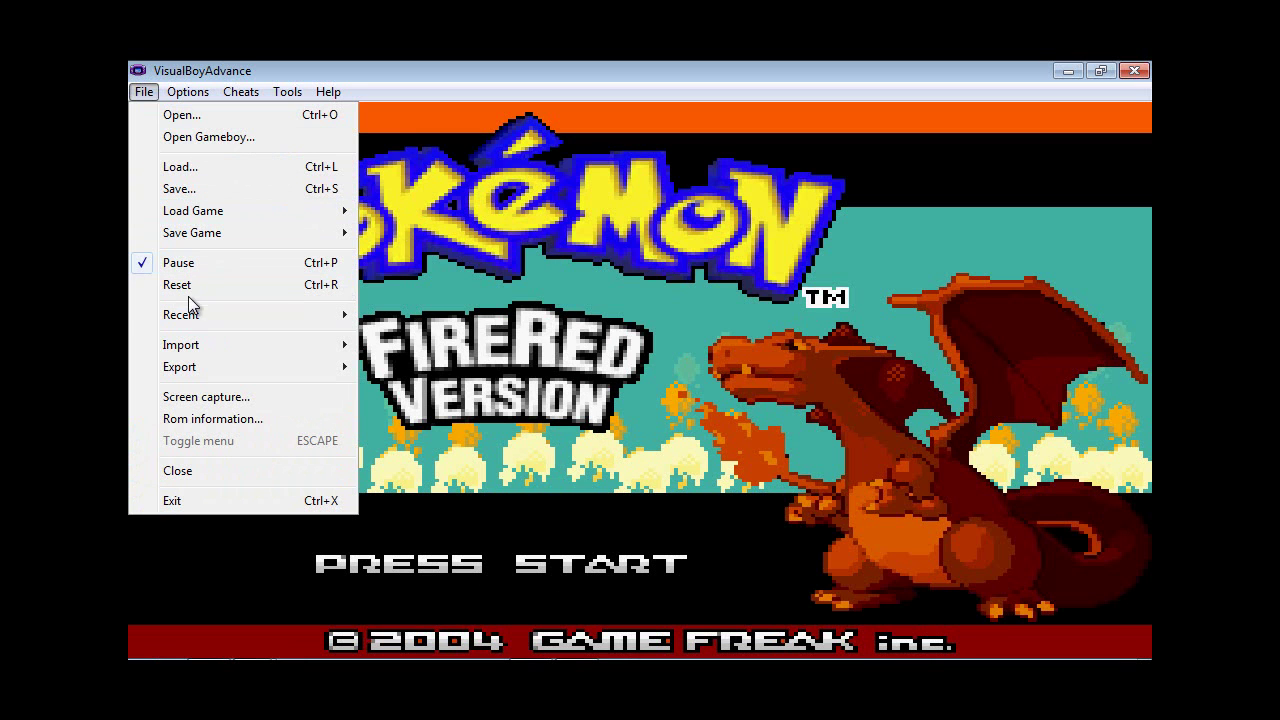
mouse_move(198, 312)
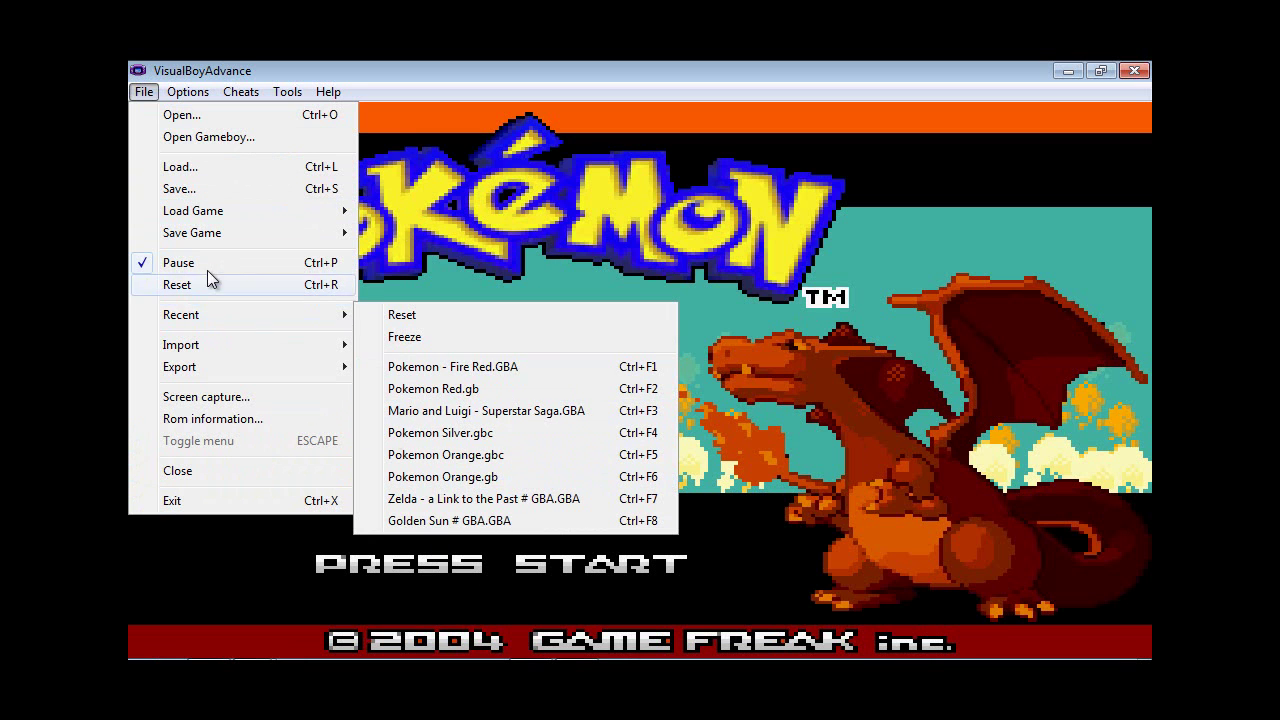
mouse_move(232, 345)
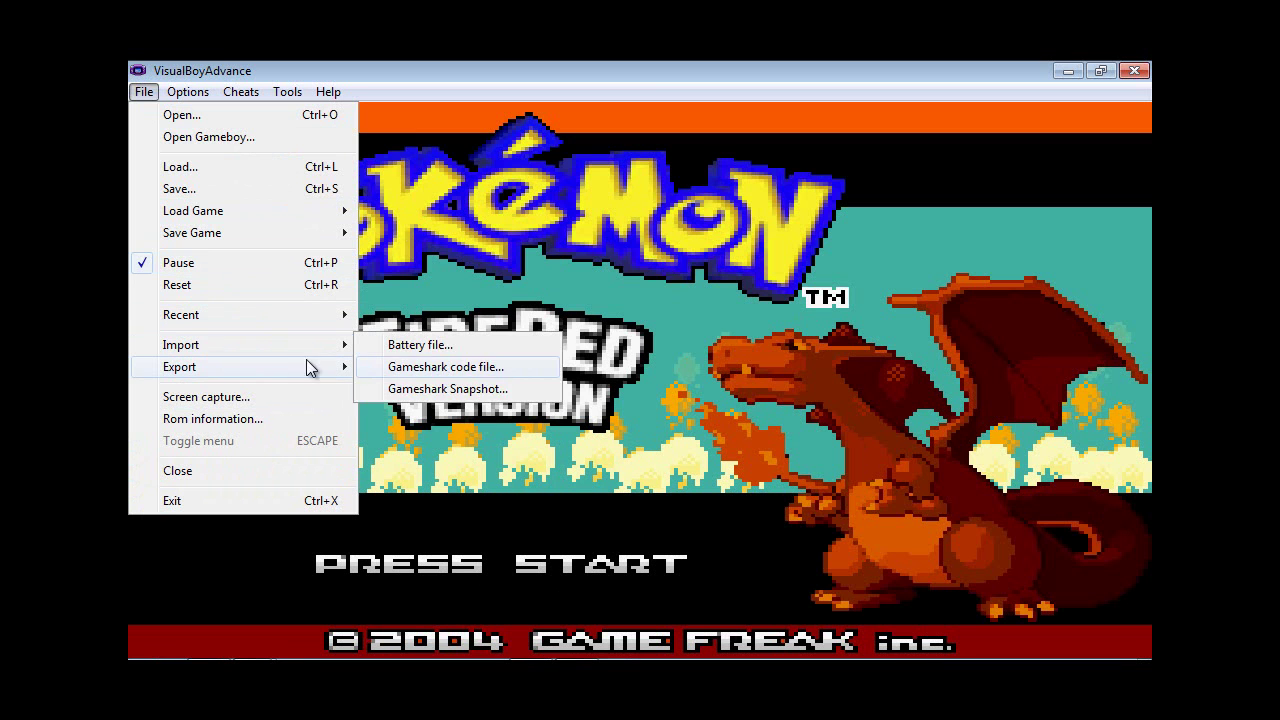
left_click(418, 280)
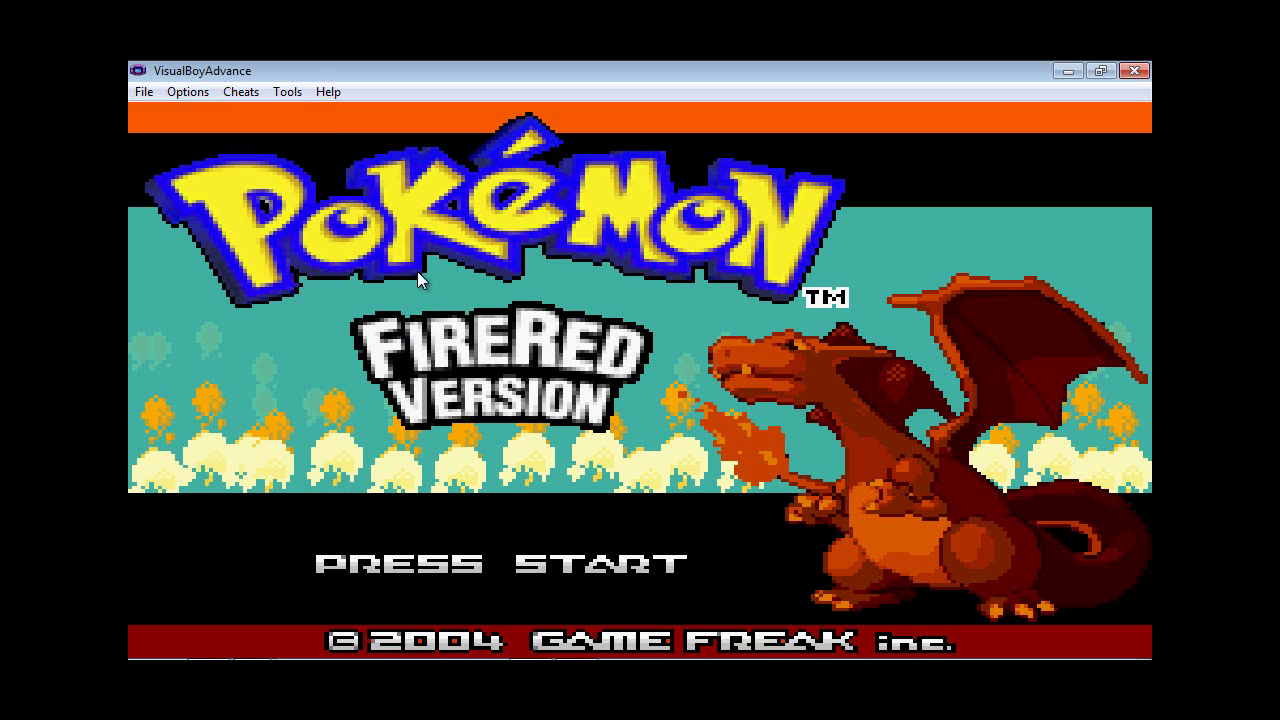
Resume the game past the title screen and pause it again at the following text message
left_click(146, 92)
left_click(182, 266)
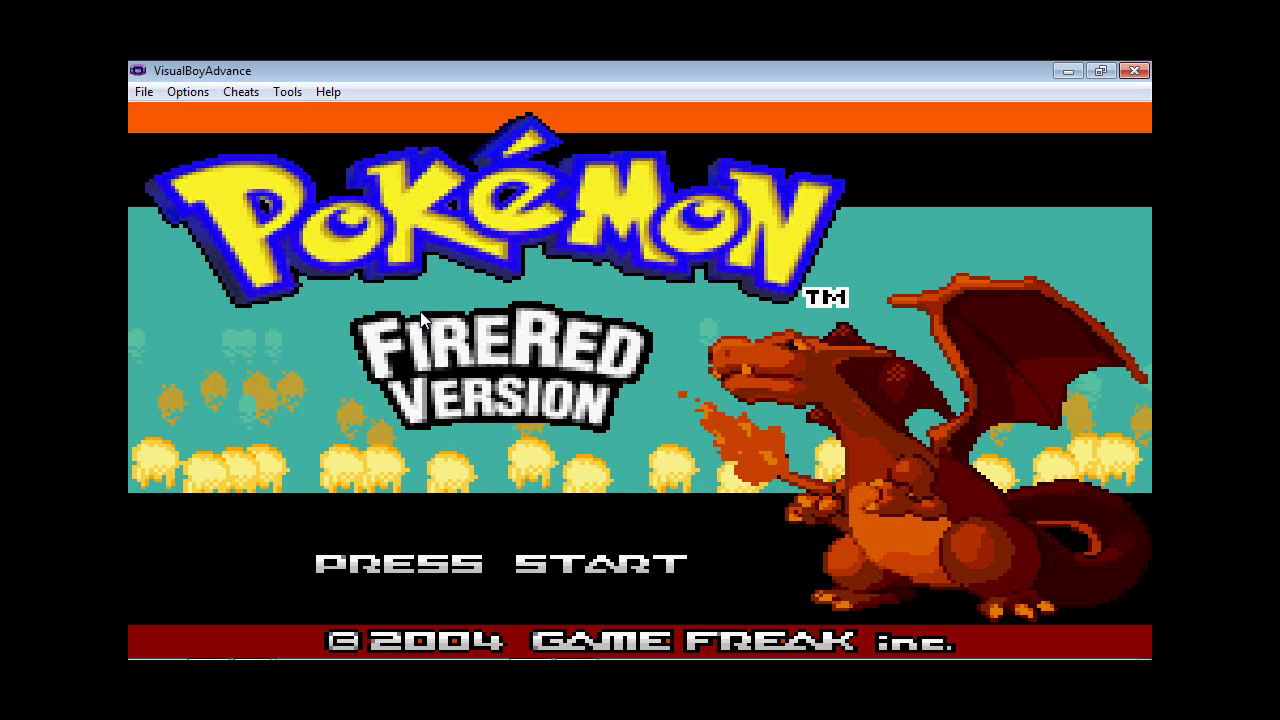
key("Return")
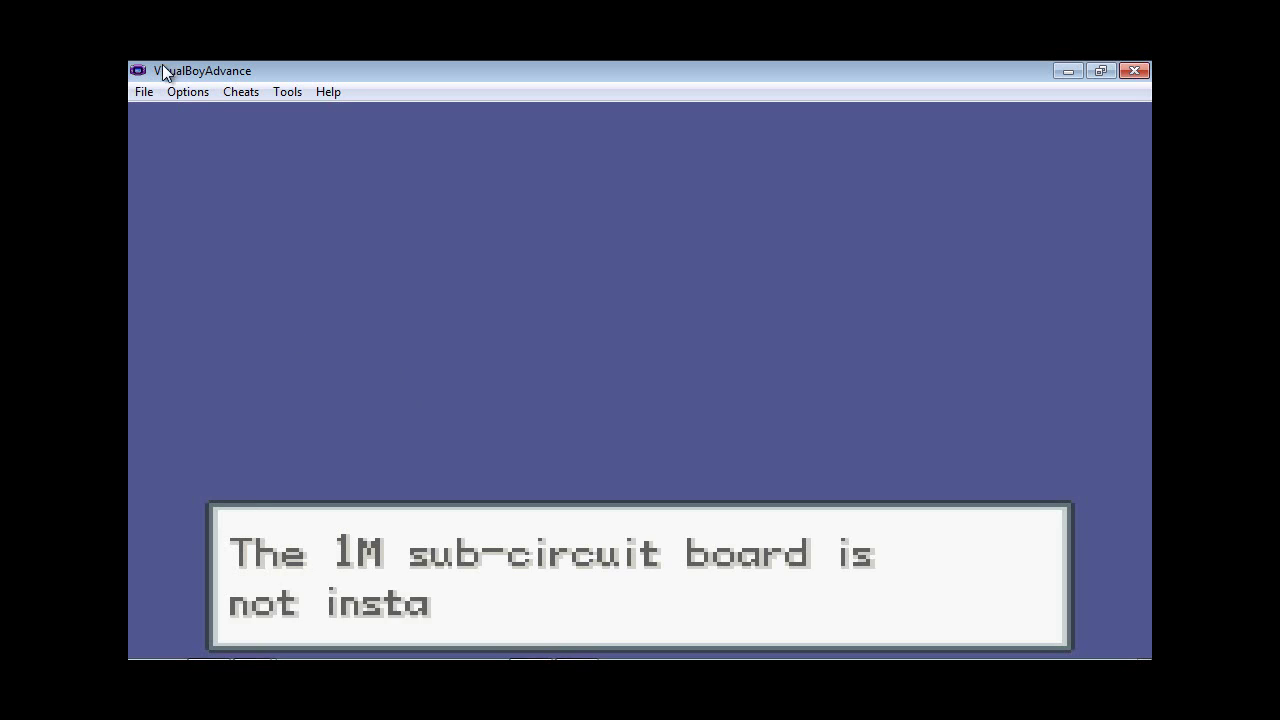
left_click(142, 94)
left_click(198, 262)
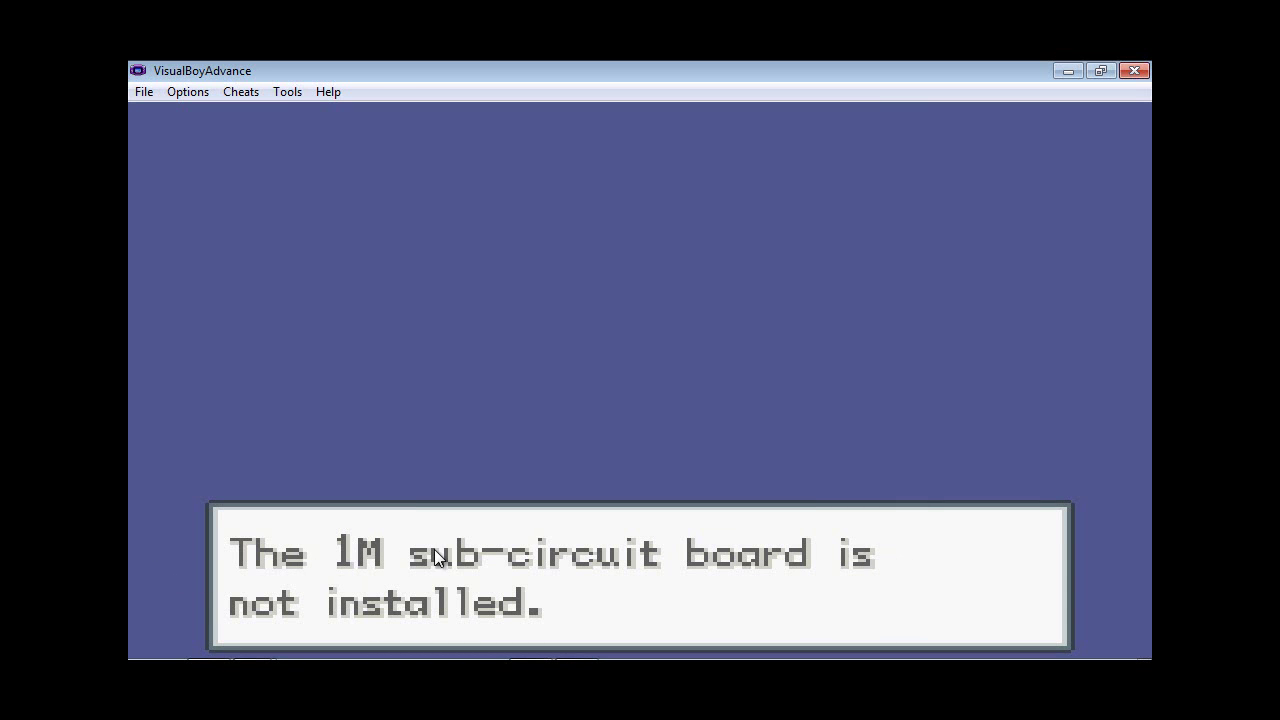
Check the image formats available for saving a screen capture and cancel without saving
left_click(145, 91)
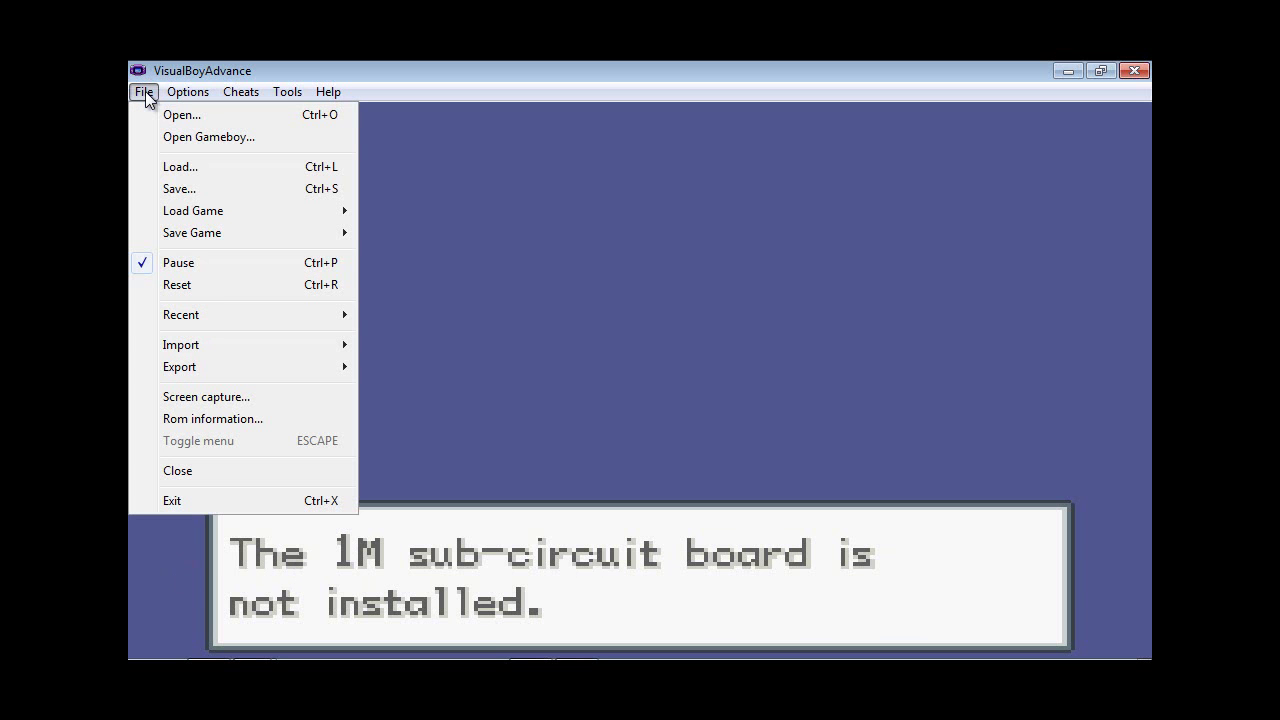
left_click(231, 398)
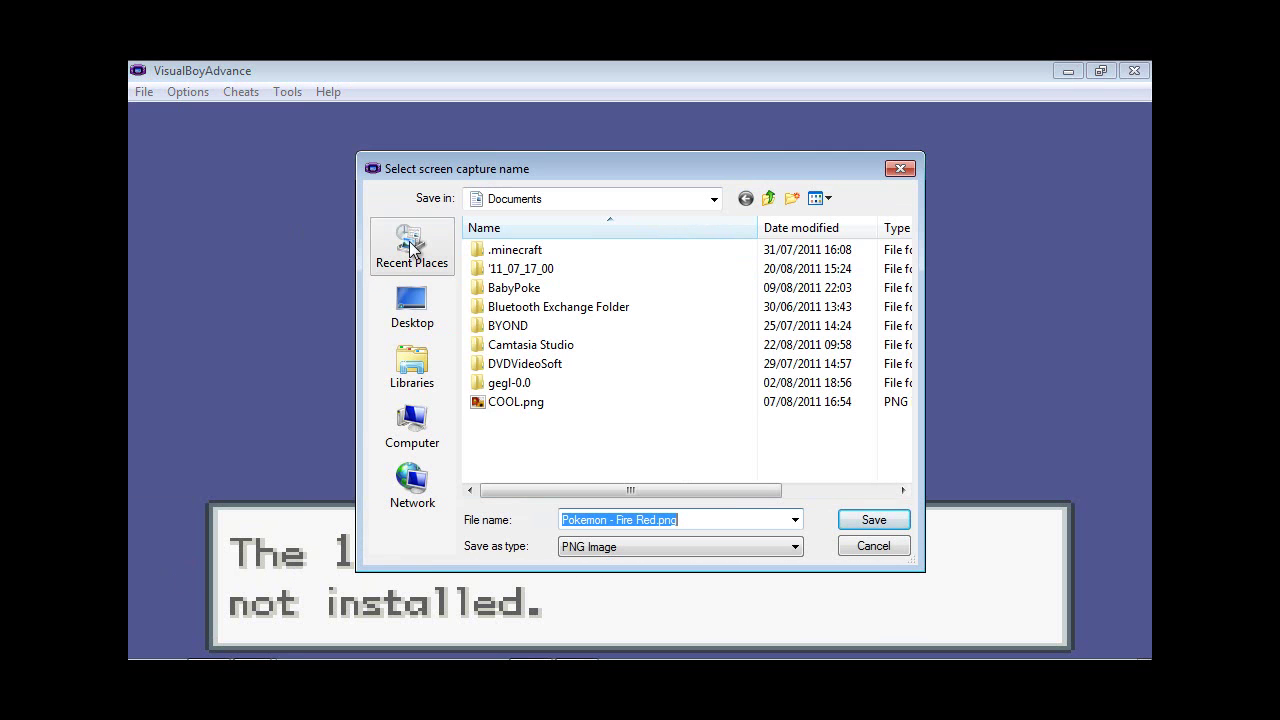
left_click(664, 549)
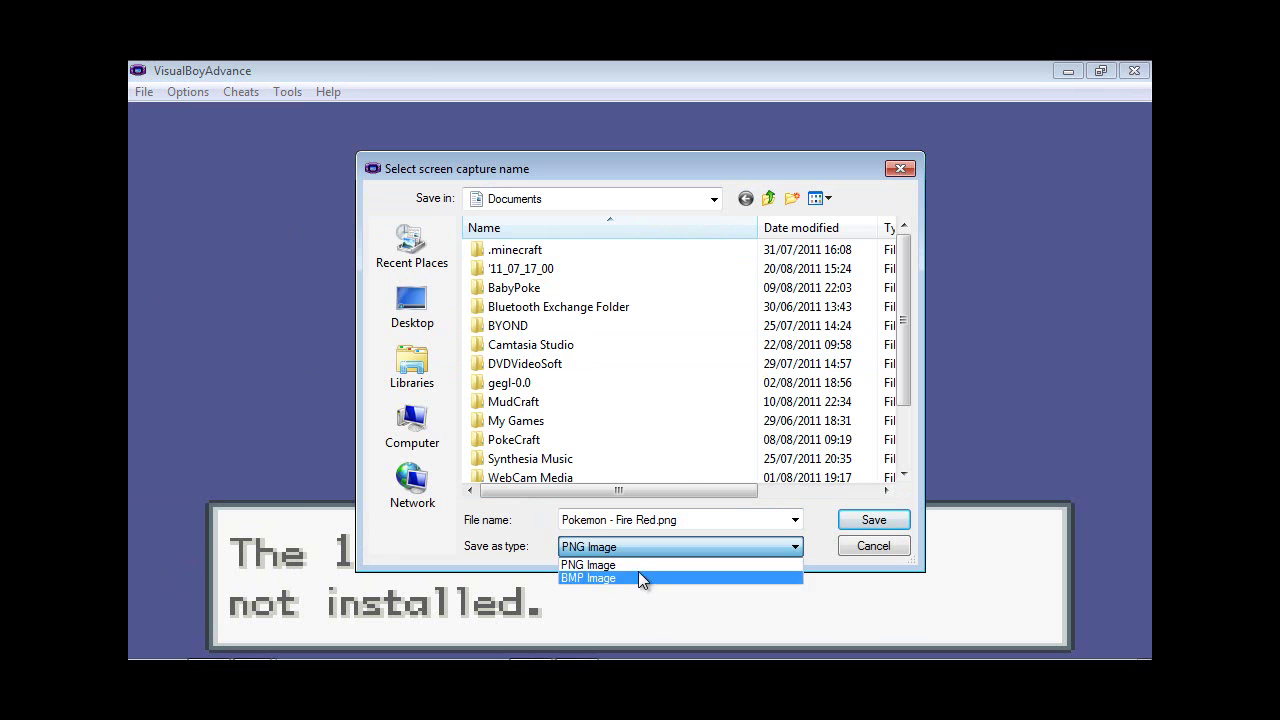
left_click(905, 172)
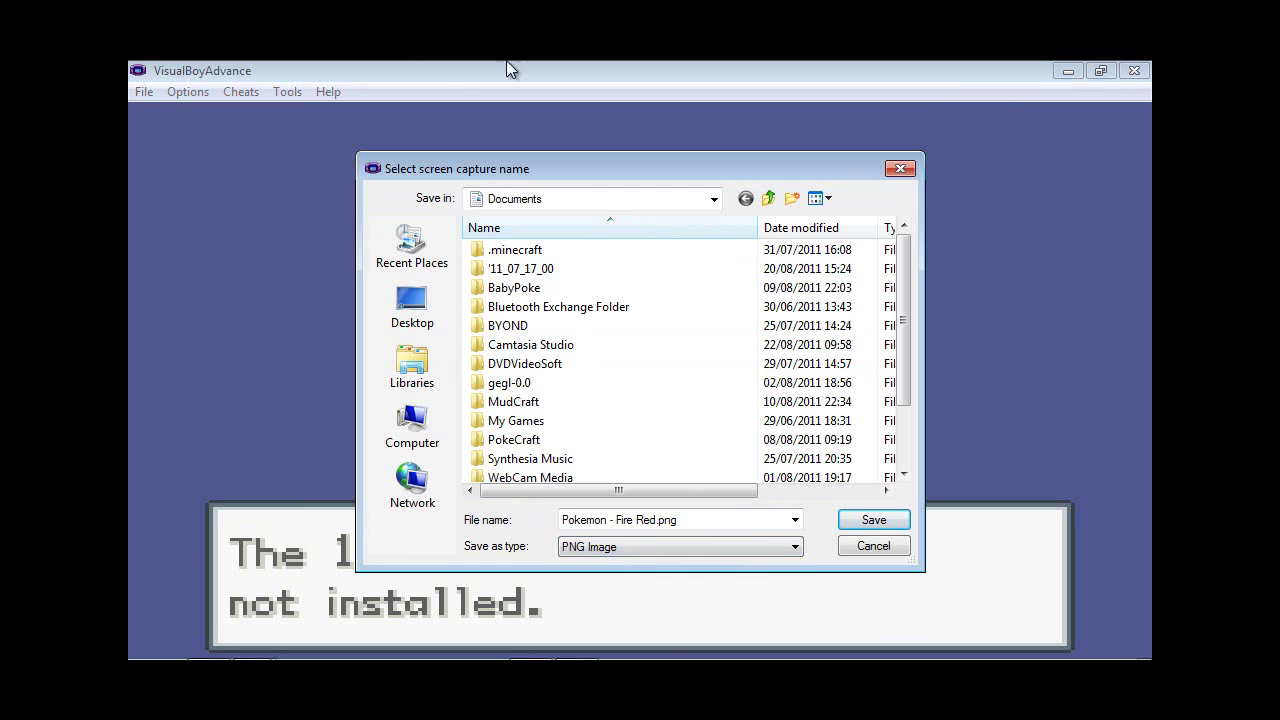
left_click(898, 167)
View the ROM information of the loaded game and close it
left_click(141, 92)
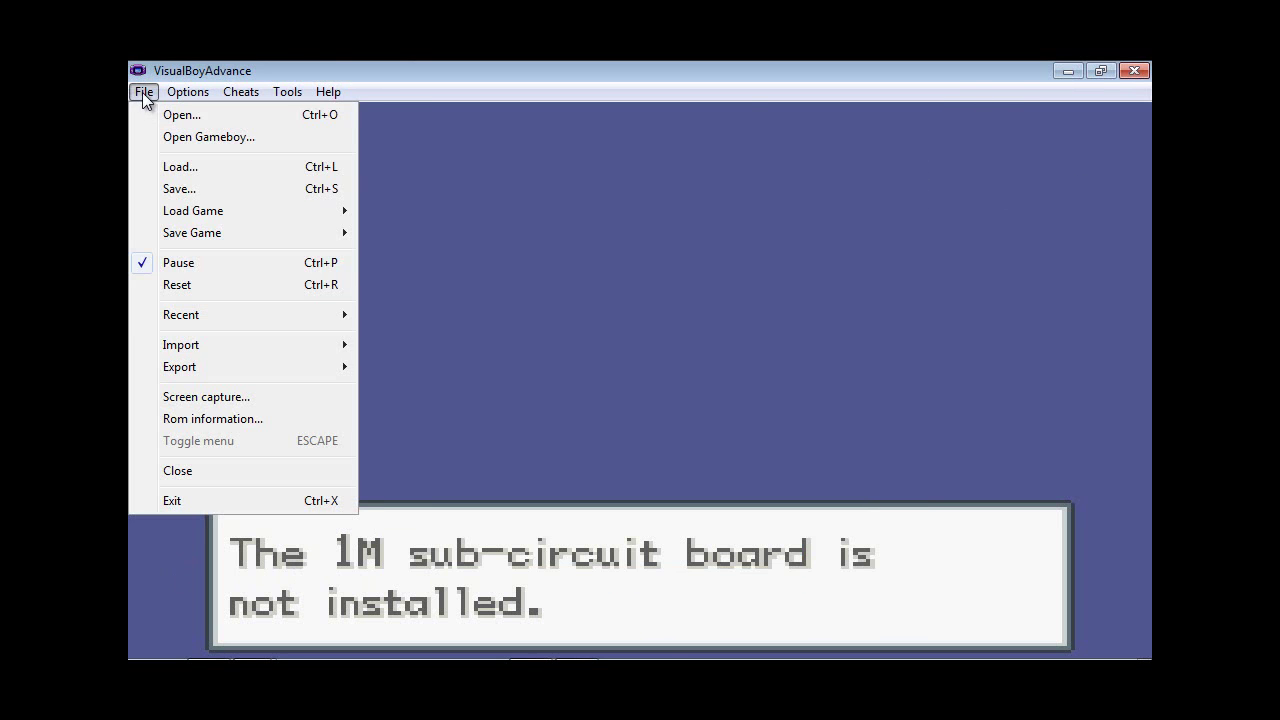
mouse_move(240, 368)
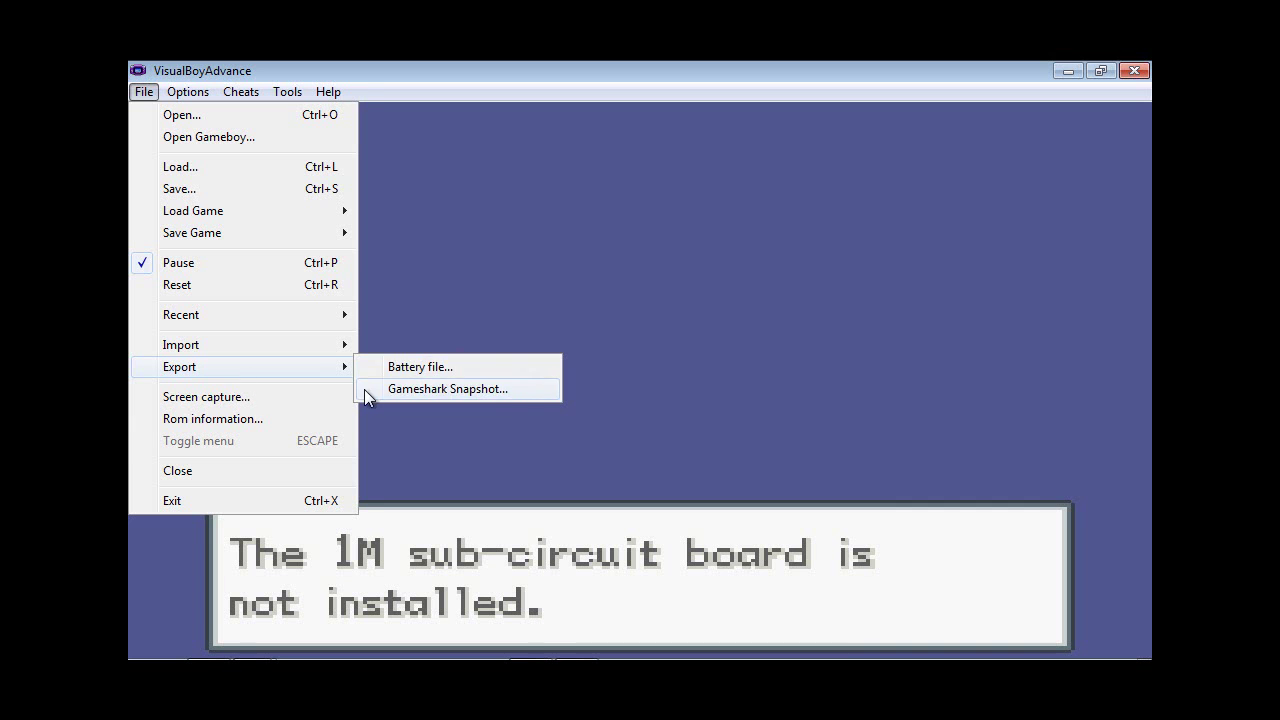
left_click(278, 419)
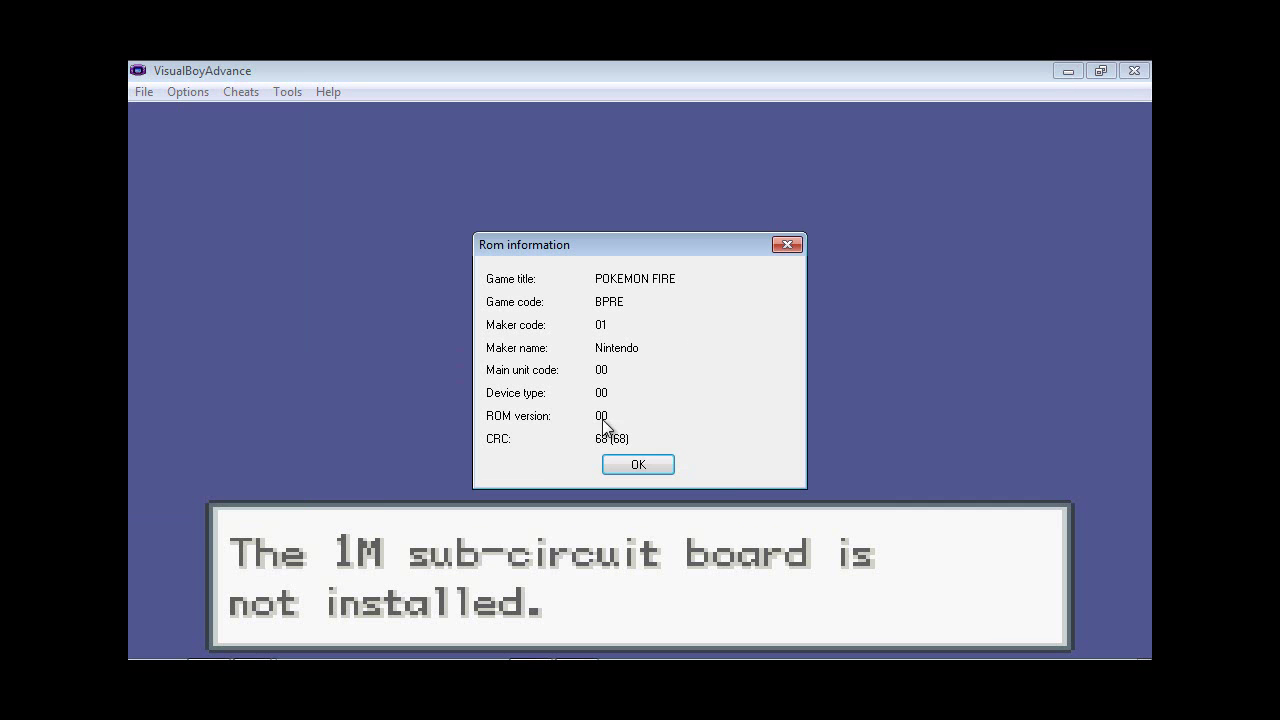
left_click(787, 244)
Set the video render method to DirectDraw and maximize the emulator window again
left_click(146, 93)
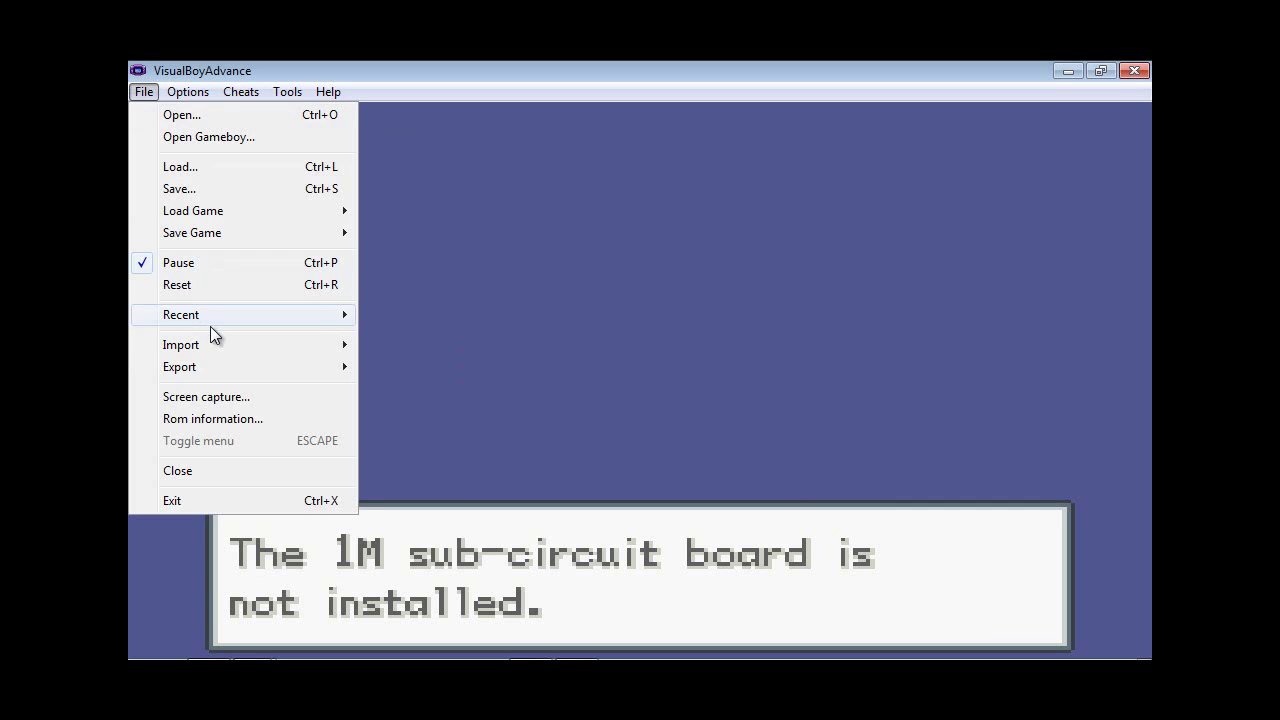
mouse_move(196, 100)
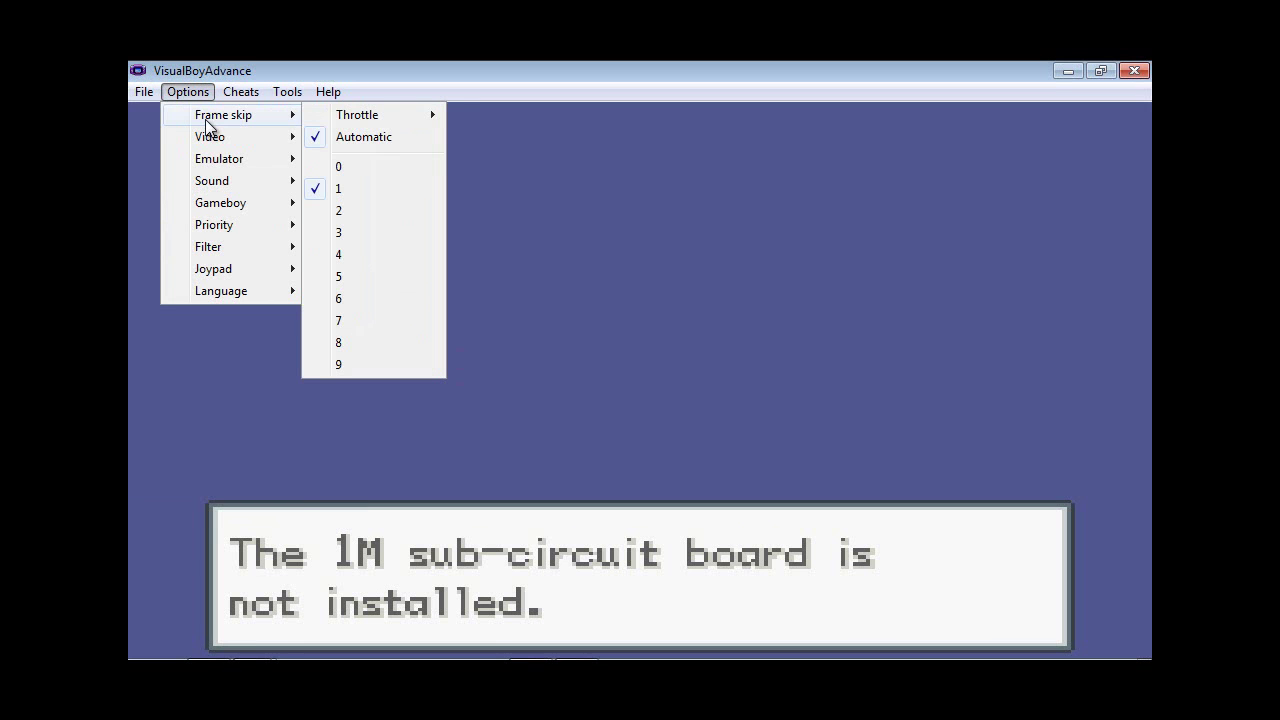
mouse_move(307, 118)
mouse_move(260, 142)
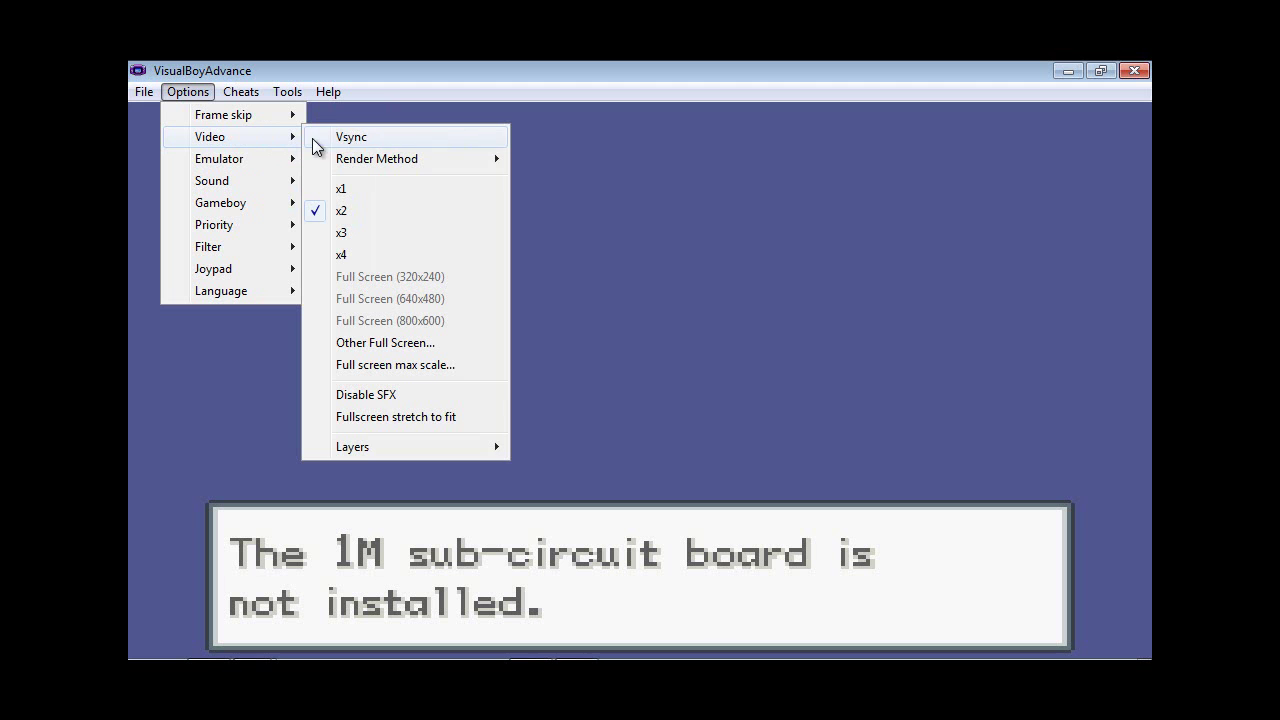
mouse_move(395, 155)
mouse_move(485, 160)
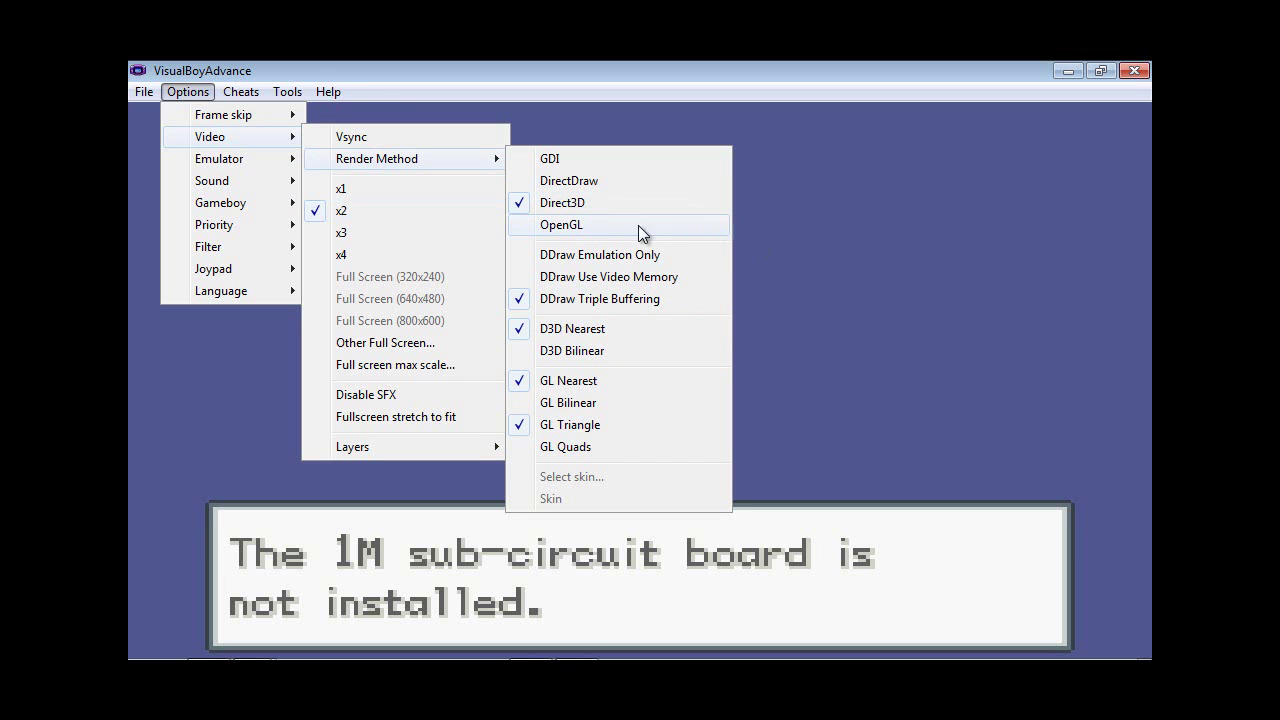
left_click(591, 181)
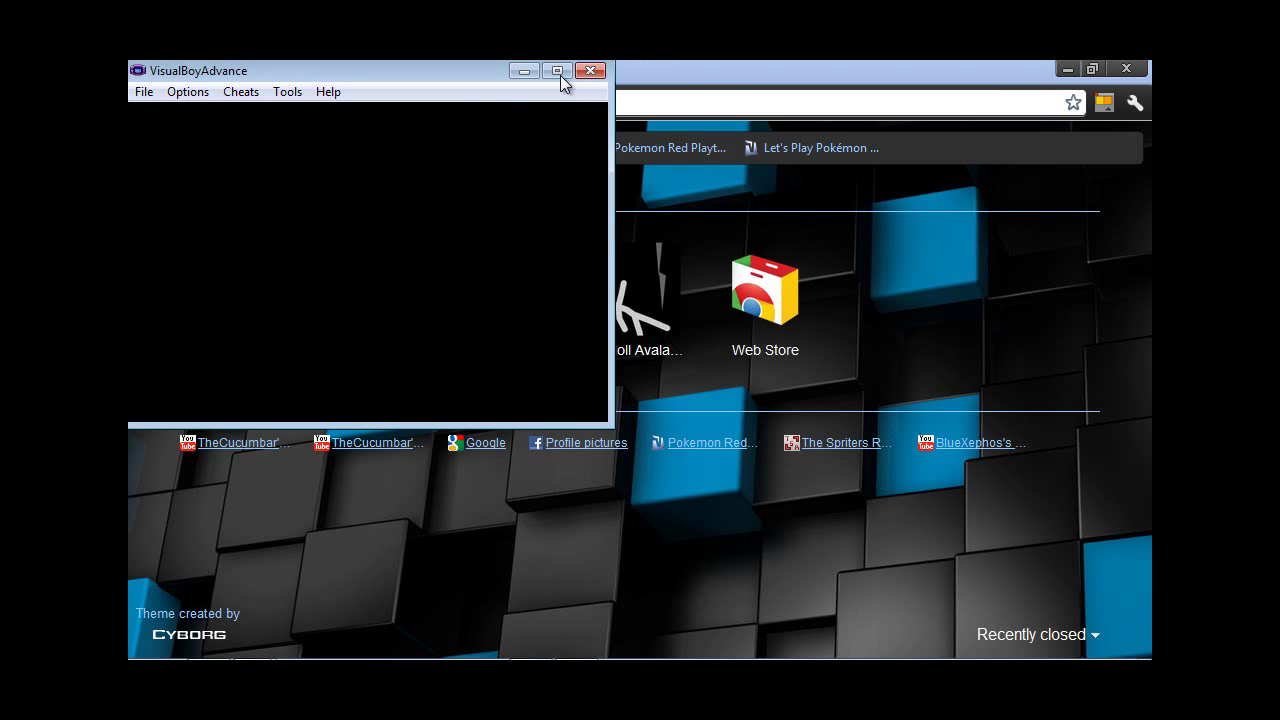
left_click(558, 71)
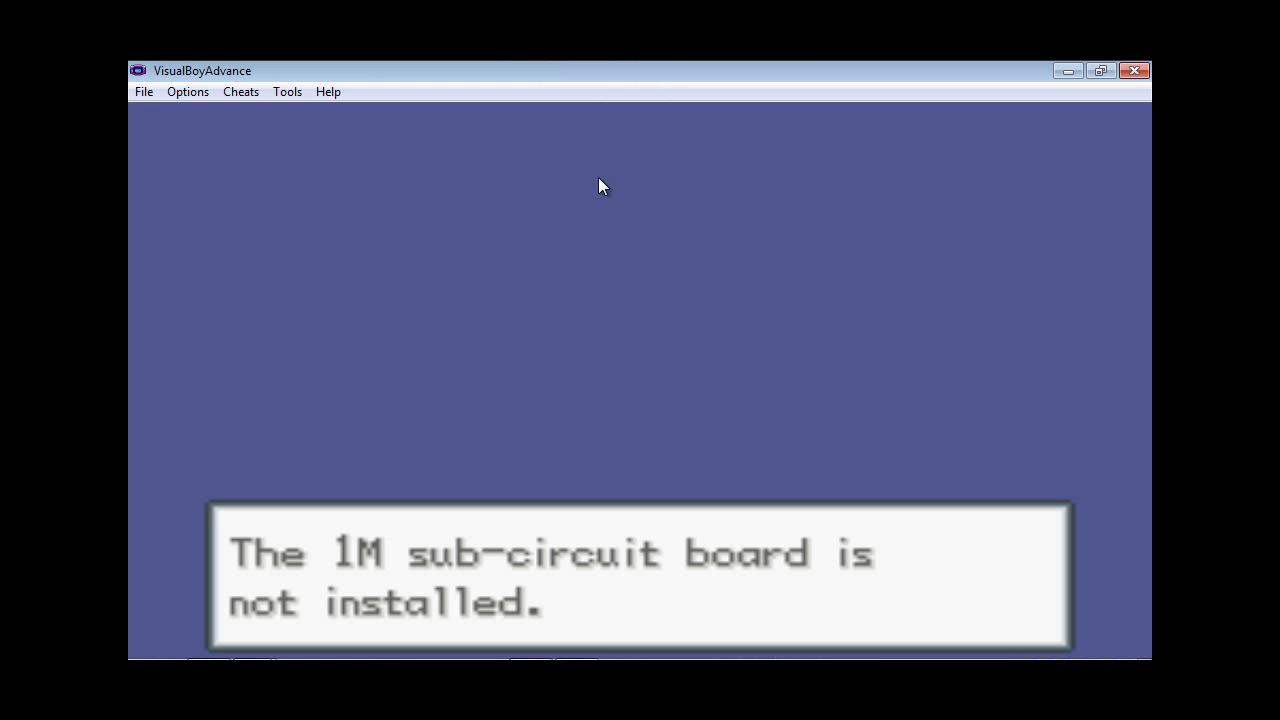
Set the Direct3D filtering to D3D Bilinear in the video render method options
left_click(229, 91)
mouse_move(196, 94)
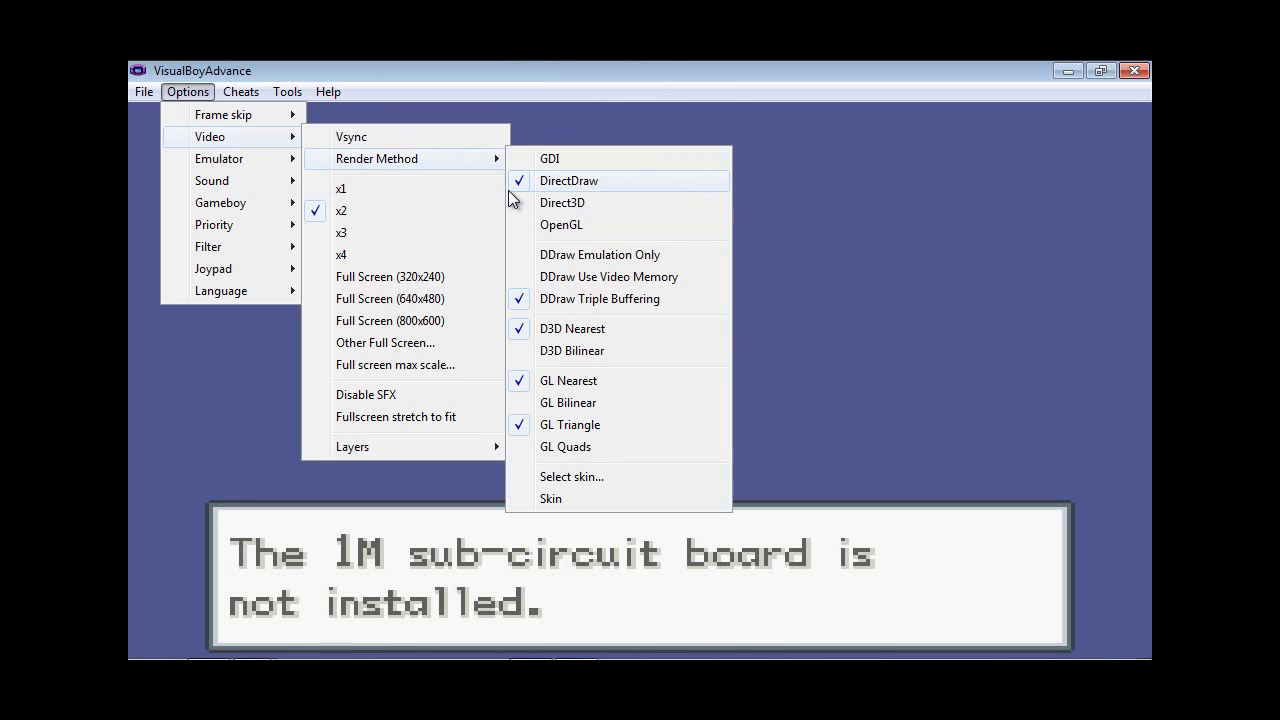
left_click(570, 355)
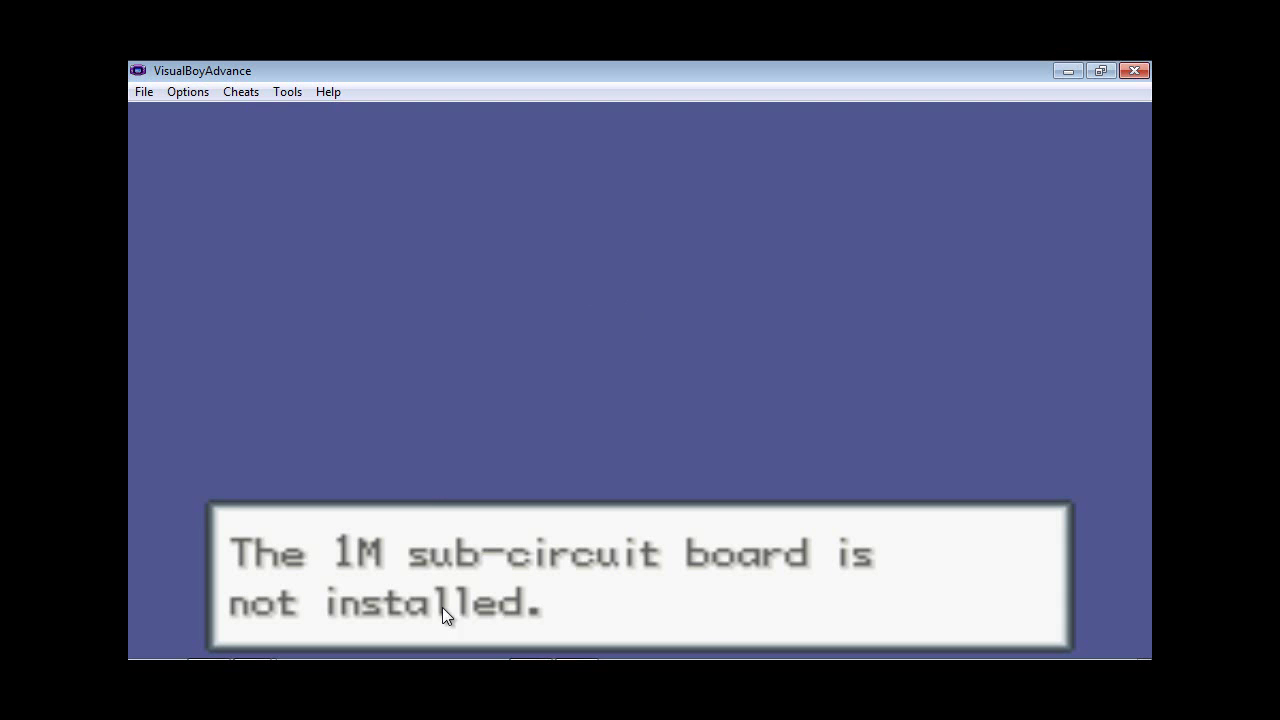
Turn off the BG 0 layer in the video layer options
left_click(190, 92)
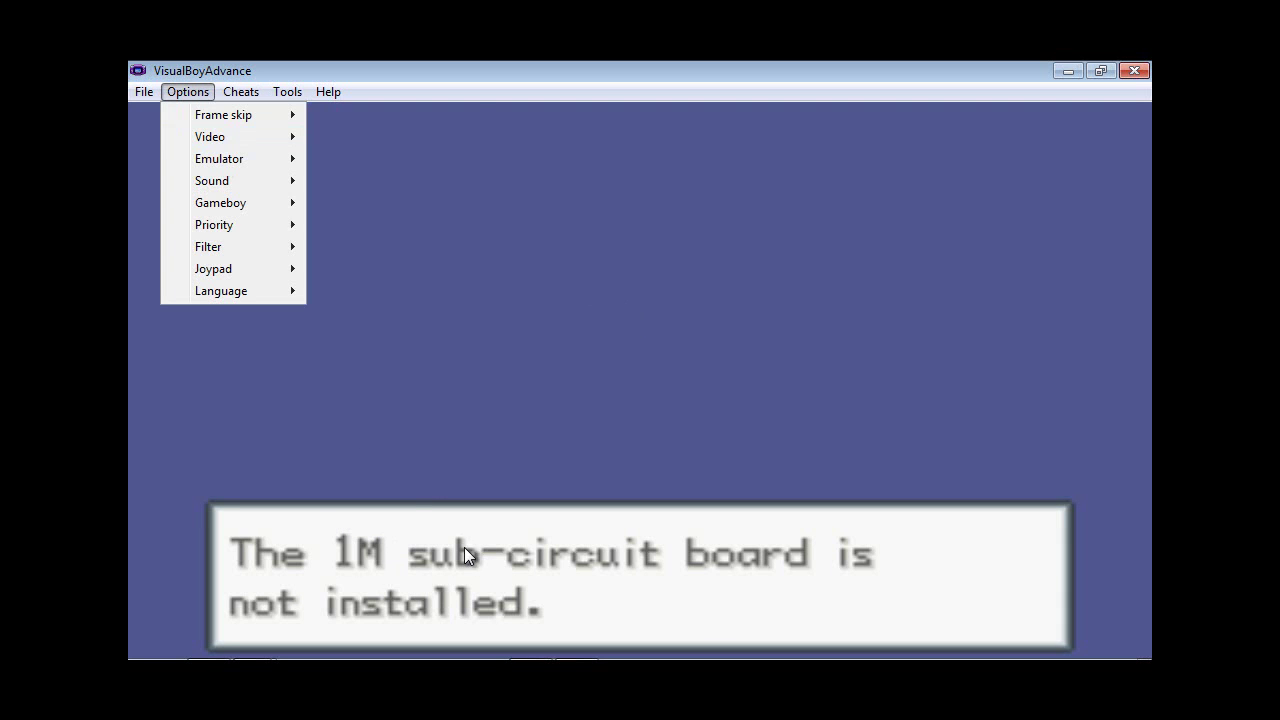
left_click(190, 91)
left_click(190, 91)
mouse_move(208, 136)
mouse_move(385, 158)
mouse_move(222, 163)
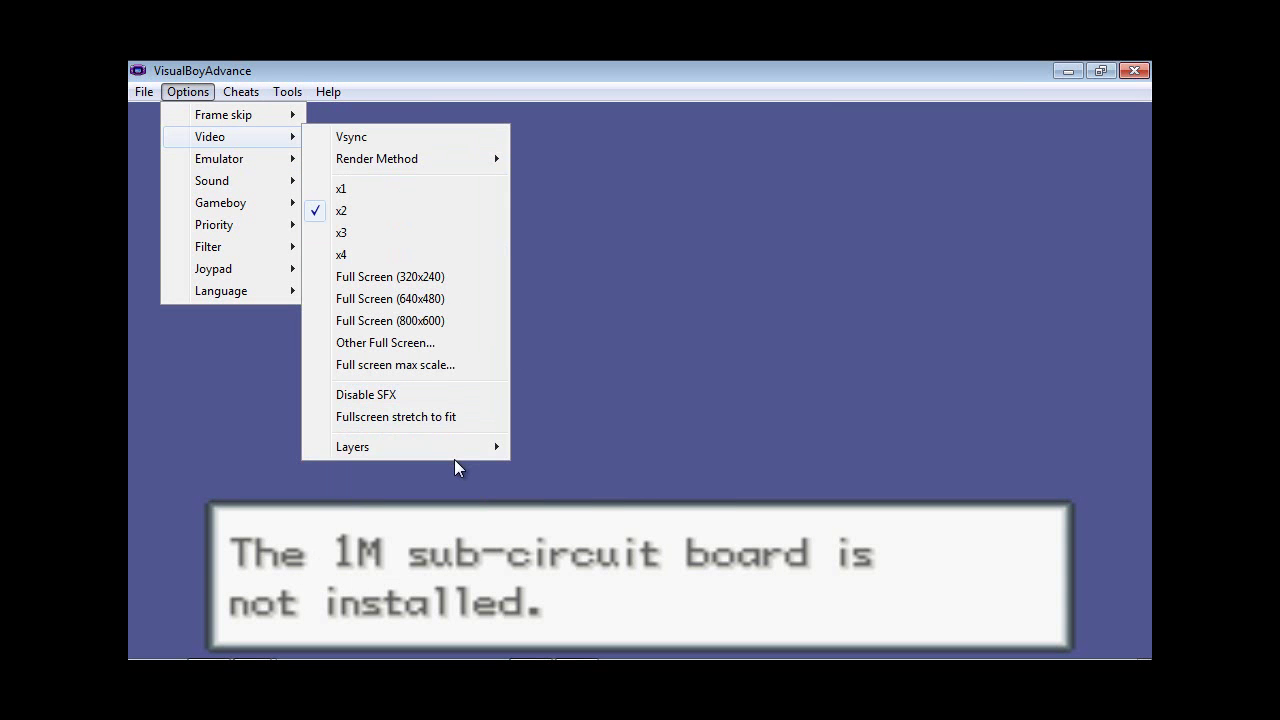
mouse_move(453, 454)
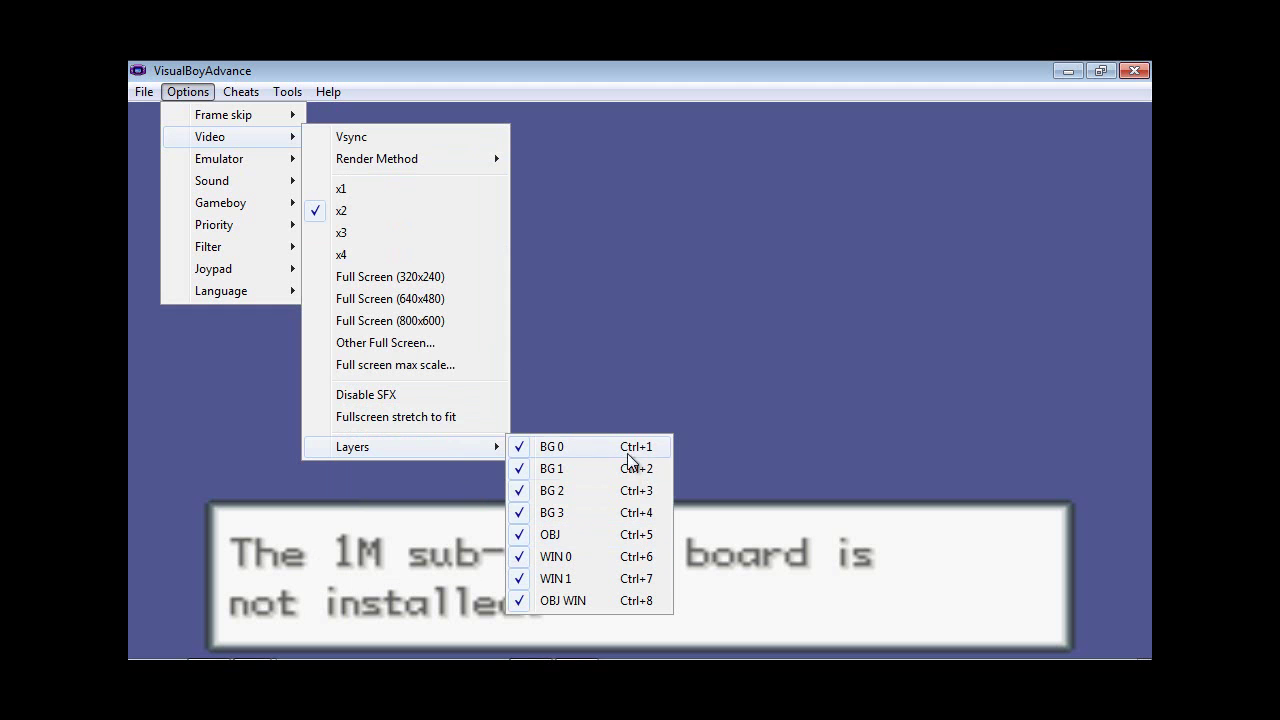
left_click(589, 451)
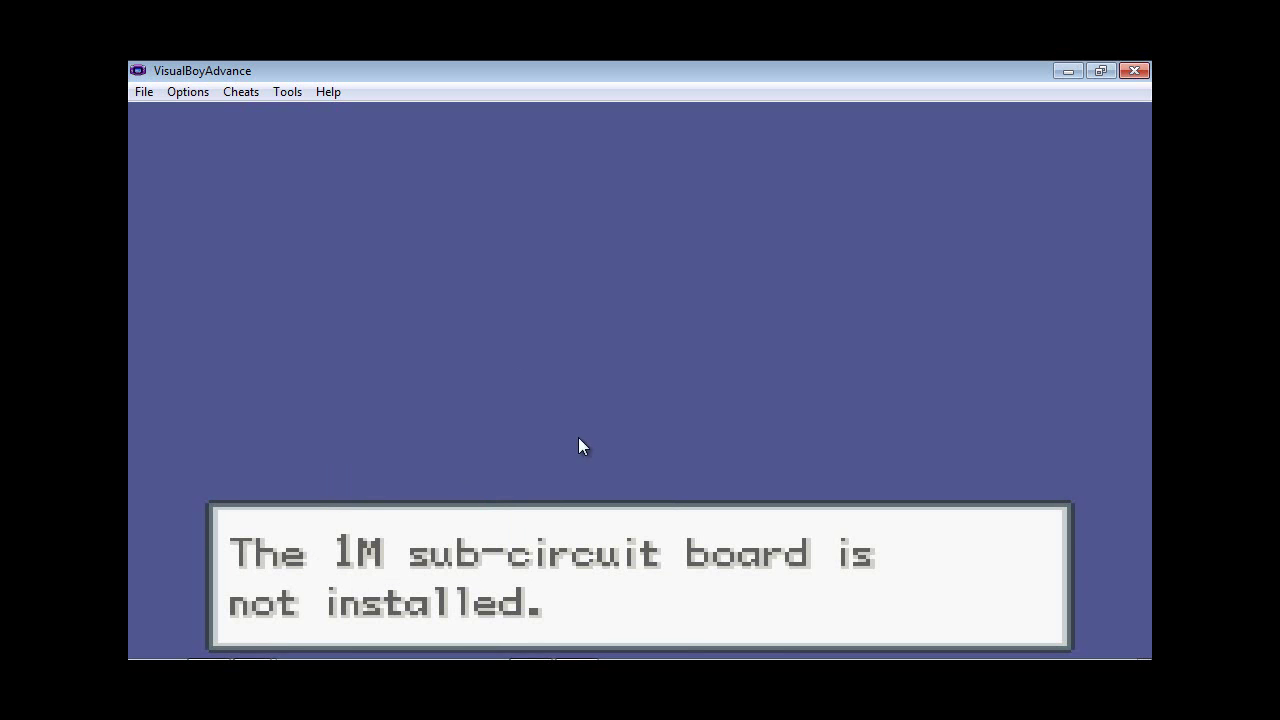
Turn off the BG 1 and BG 2 video layers
left_click(172, 90)
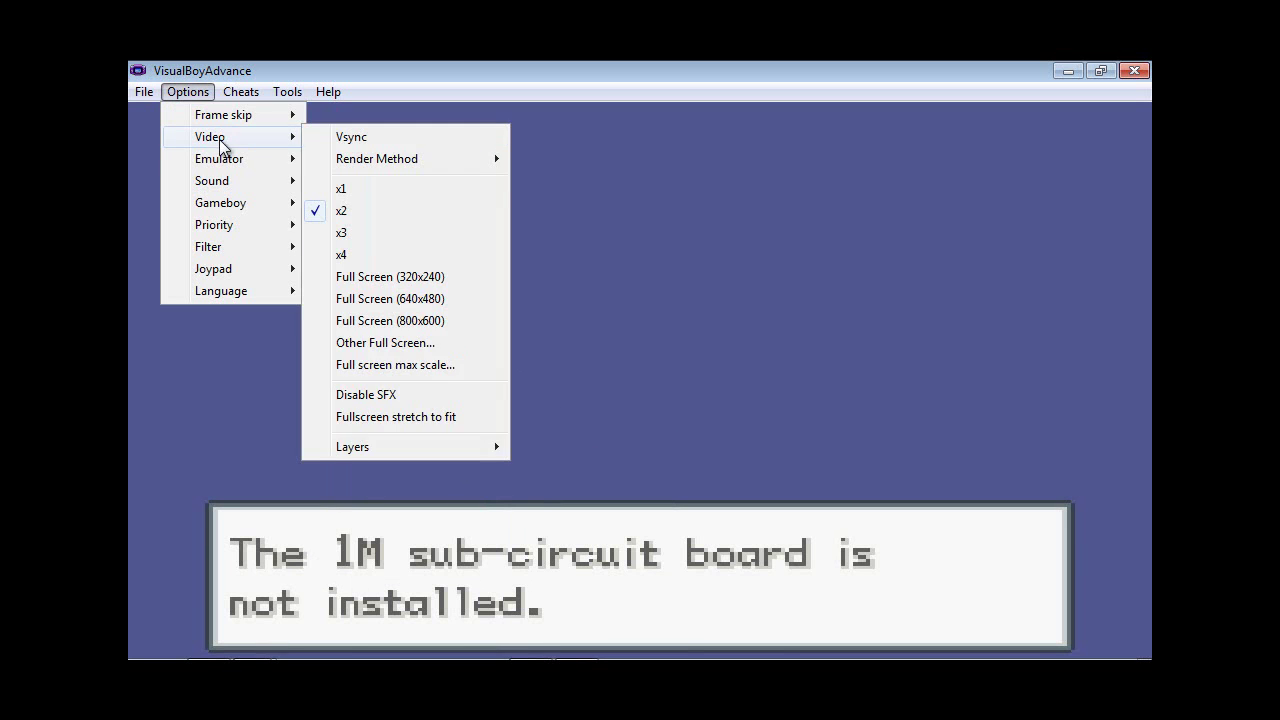
mouse_move(285, 138)
mouse_move(436, 446)
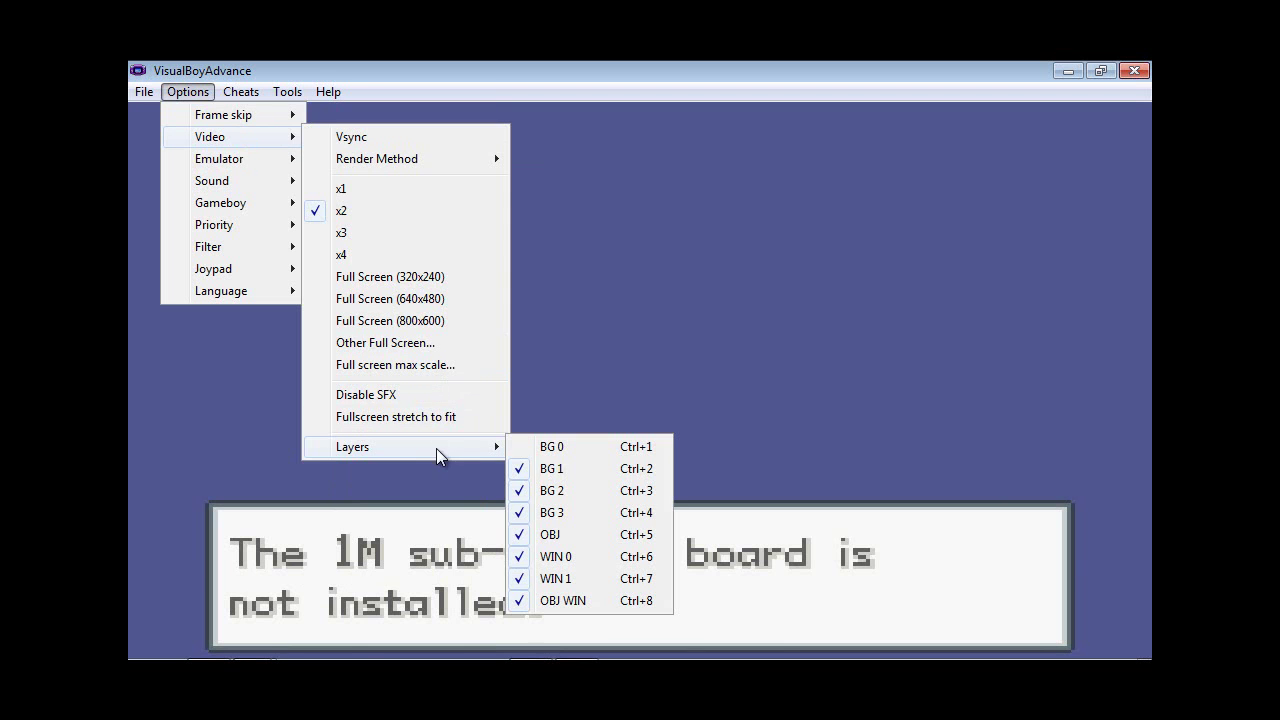
left_click(555, 466)
left_click(170, 92)
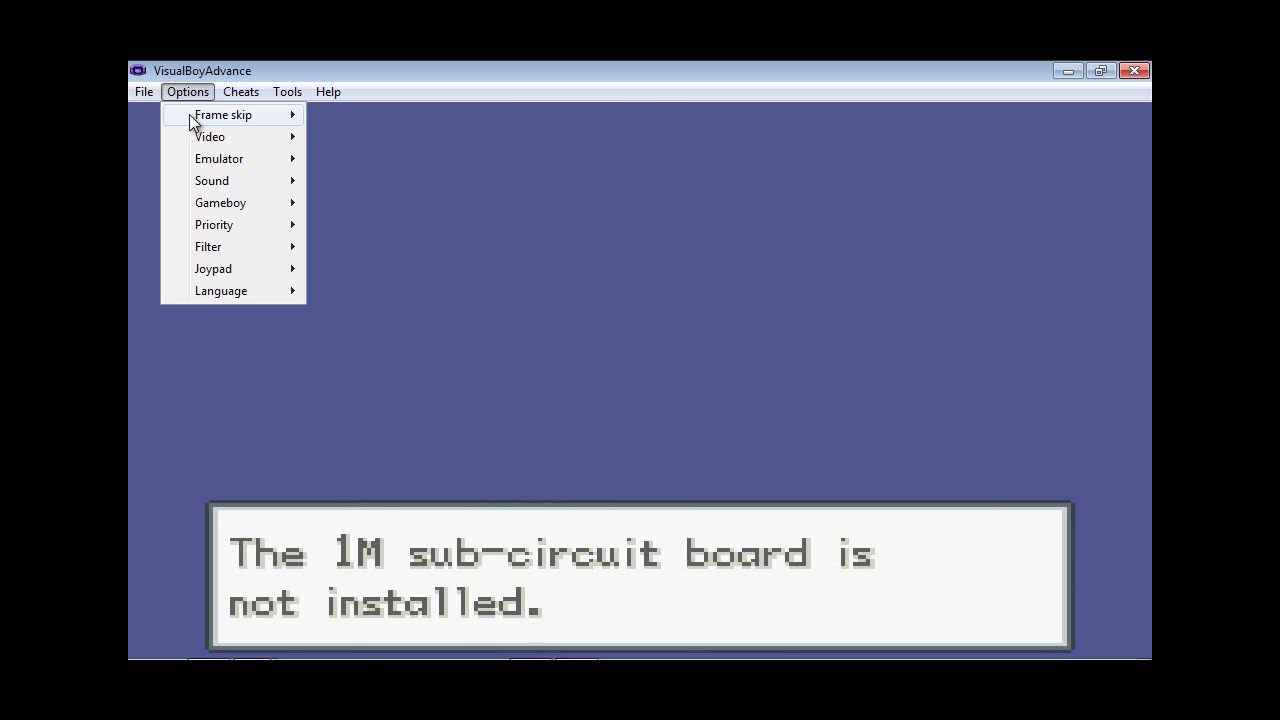
mouse_move(282, 140)
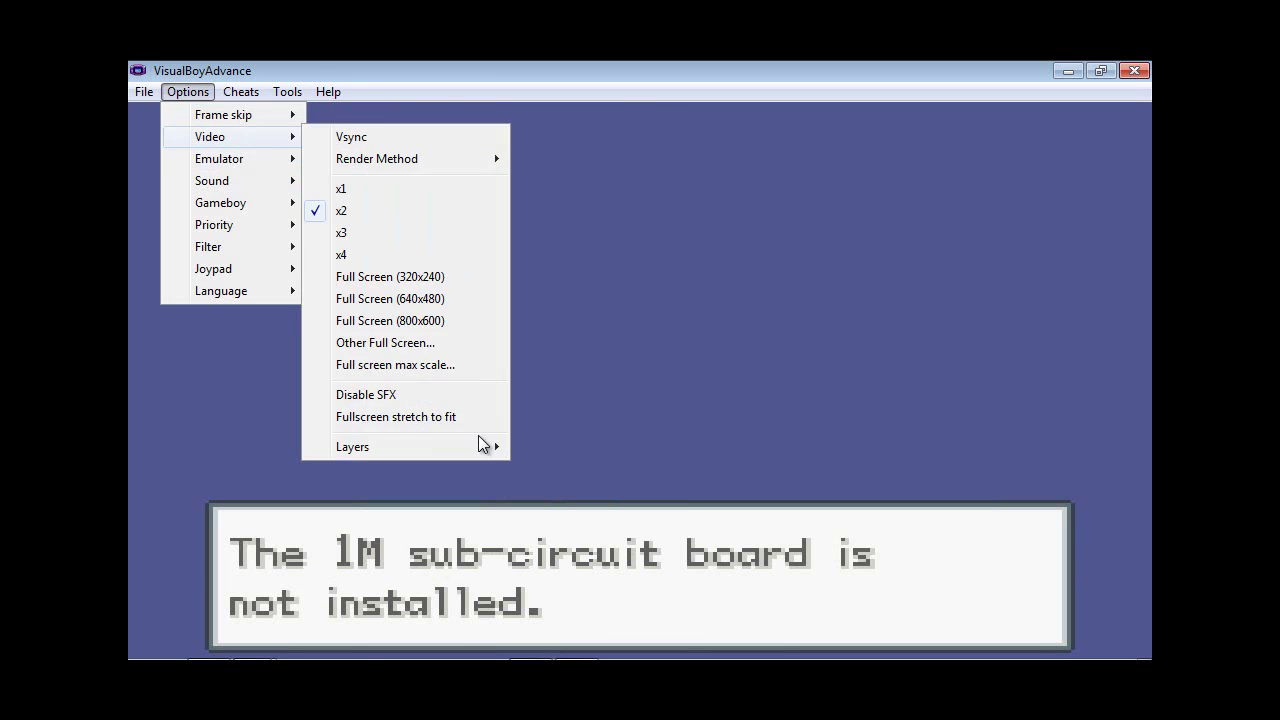
mouse_move(470, 443)
left_click(560, 488)
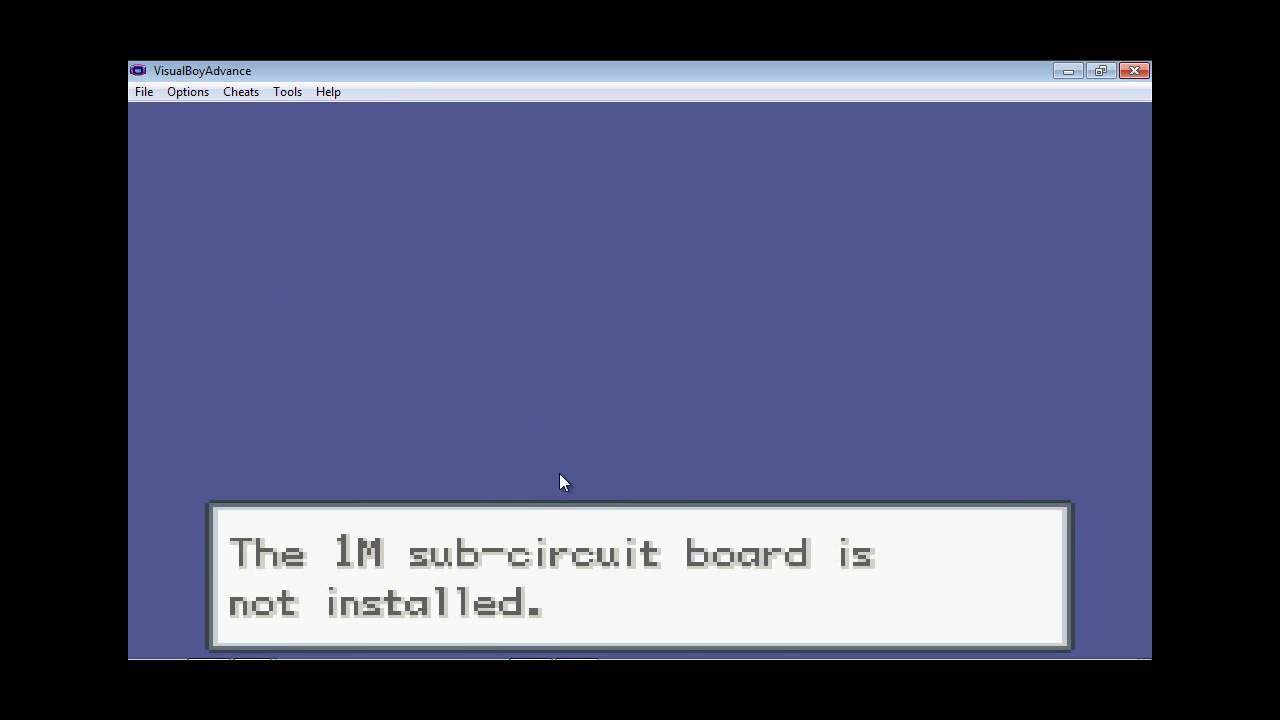
Turn the BG 1 video layer back on
left_click(167, 91)
mouse_move(222, 136)
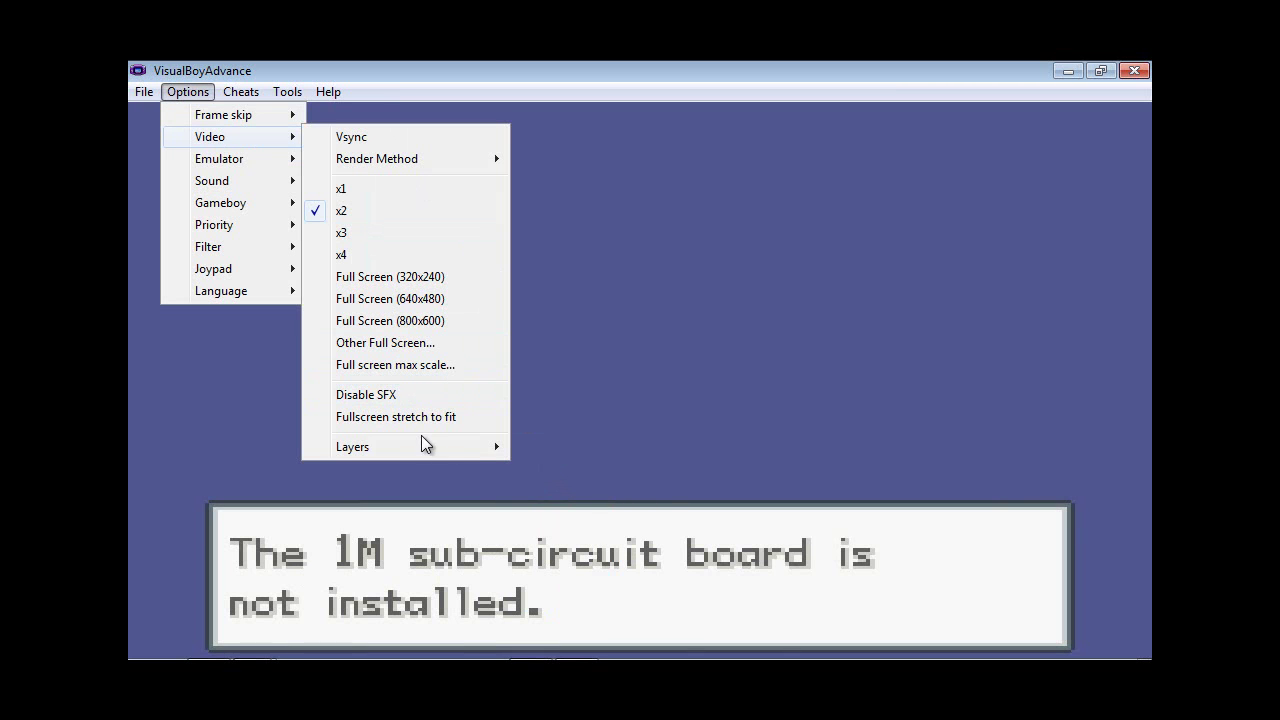
mouse_move(437, 449)
left_click(586, 467)
Look over the emulator's save type choices and set the speed display to Percentage
left_click(163, 92)
mouse_move(224, 162)
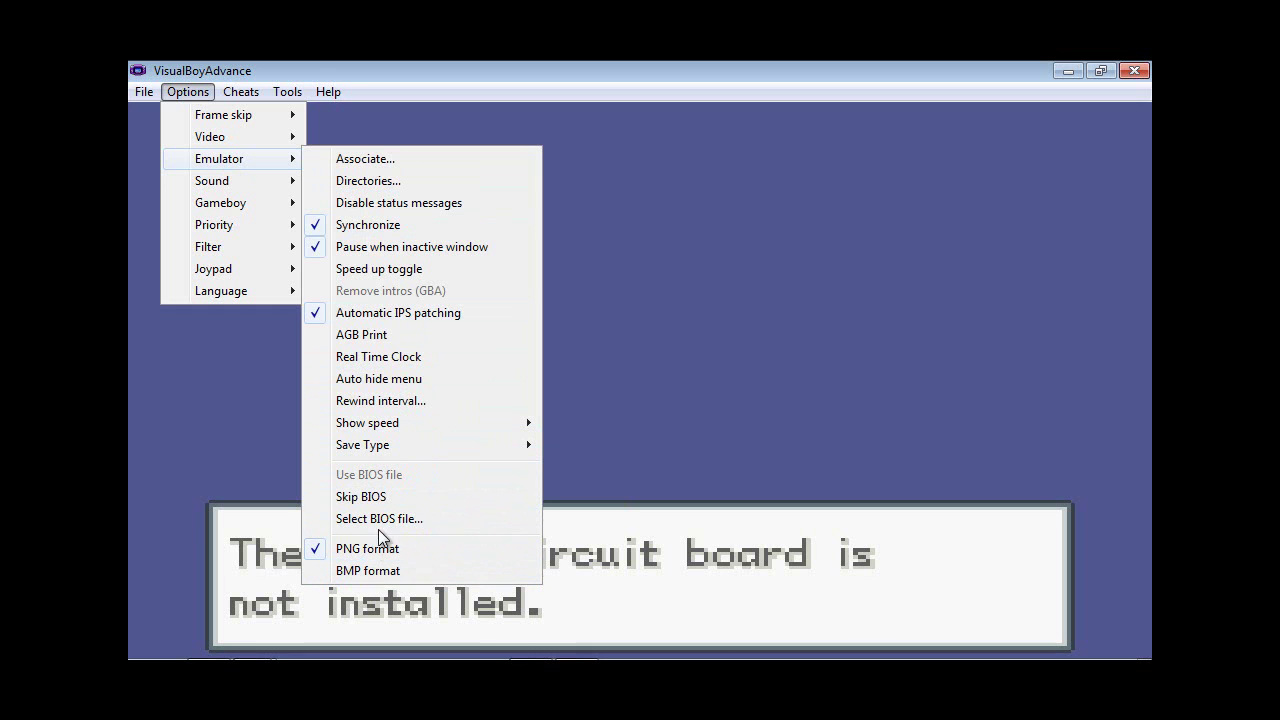
mouse_move(399, 446)
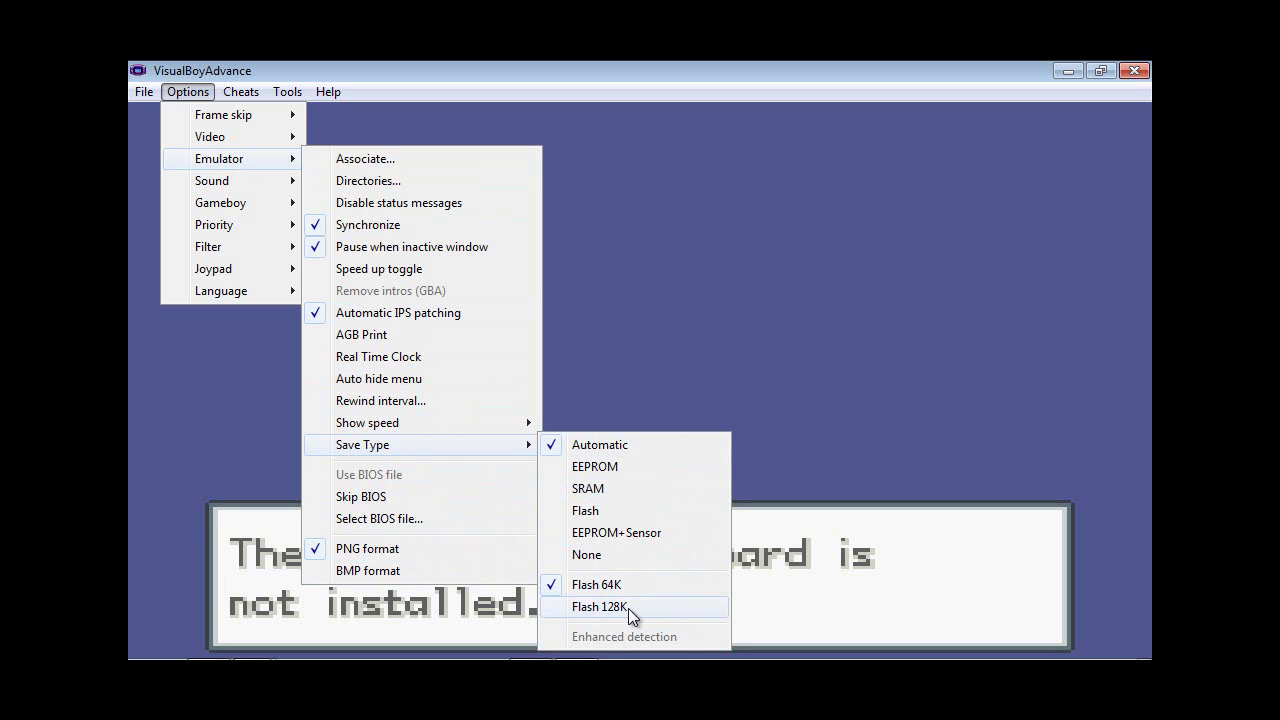
mouse_move(491, 429)
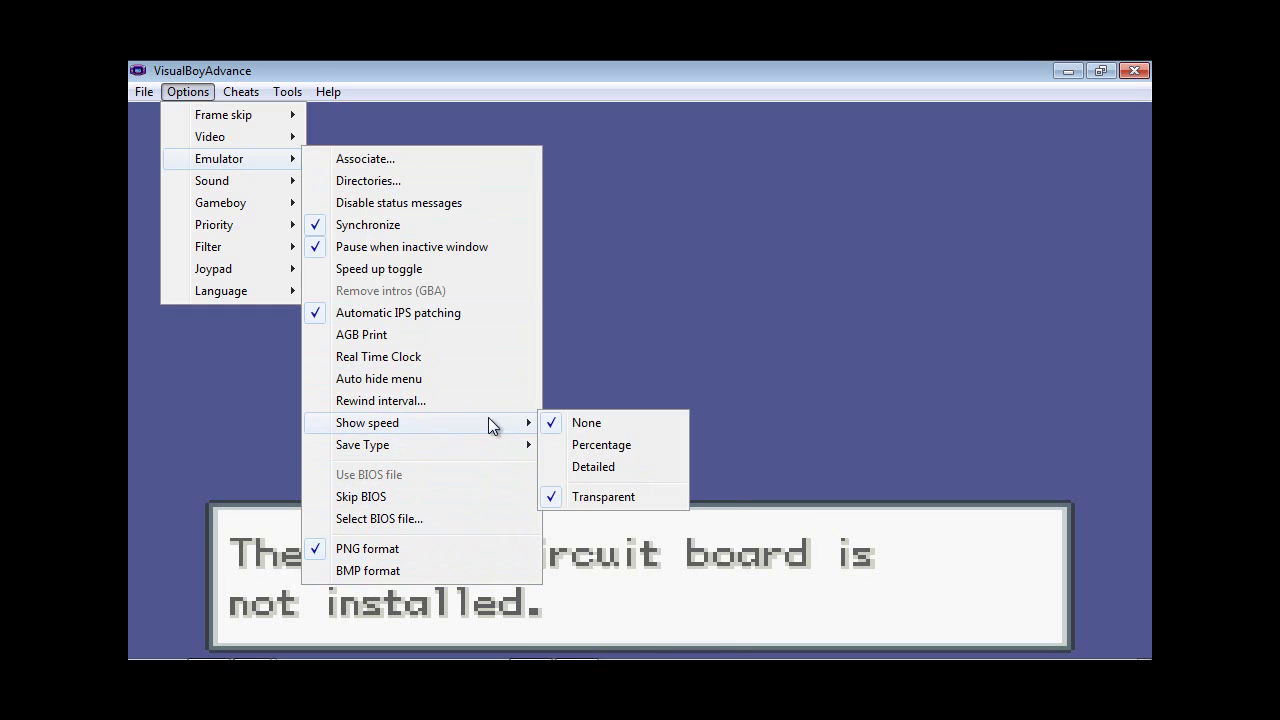
left_click(610, 444)
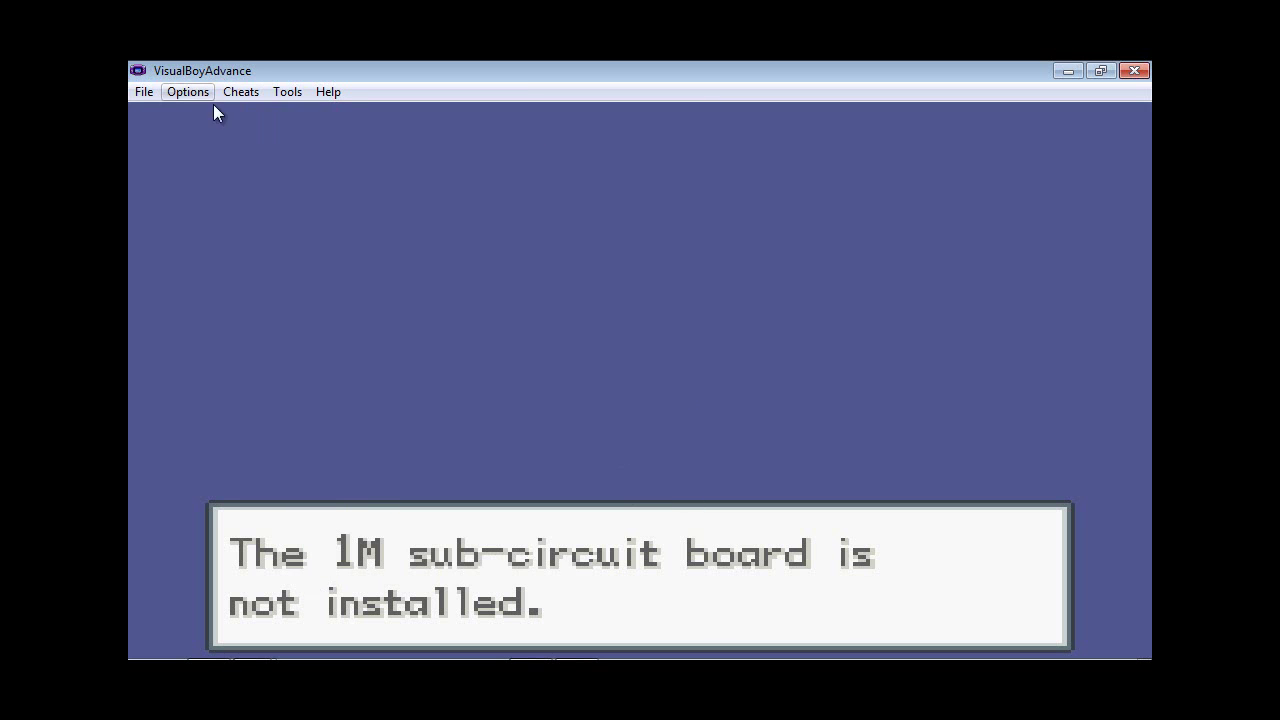
Resume the game briefly to check the speed readout, and pause it again
left_click(145, 91)
left_click(221, 265)
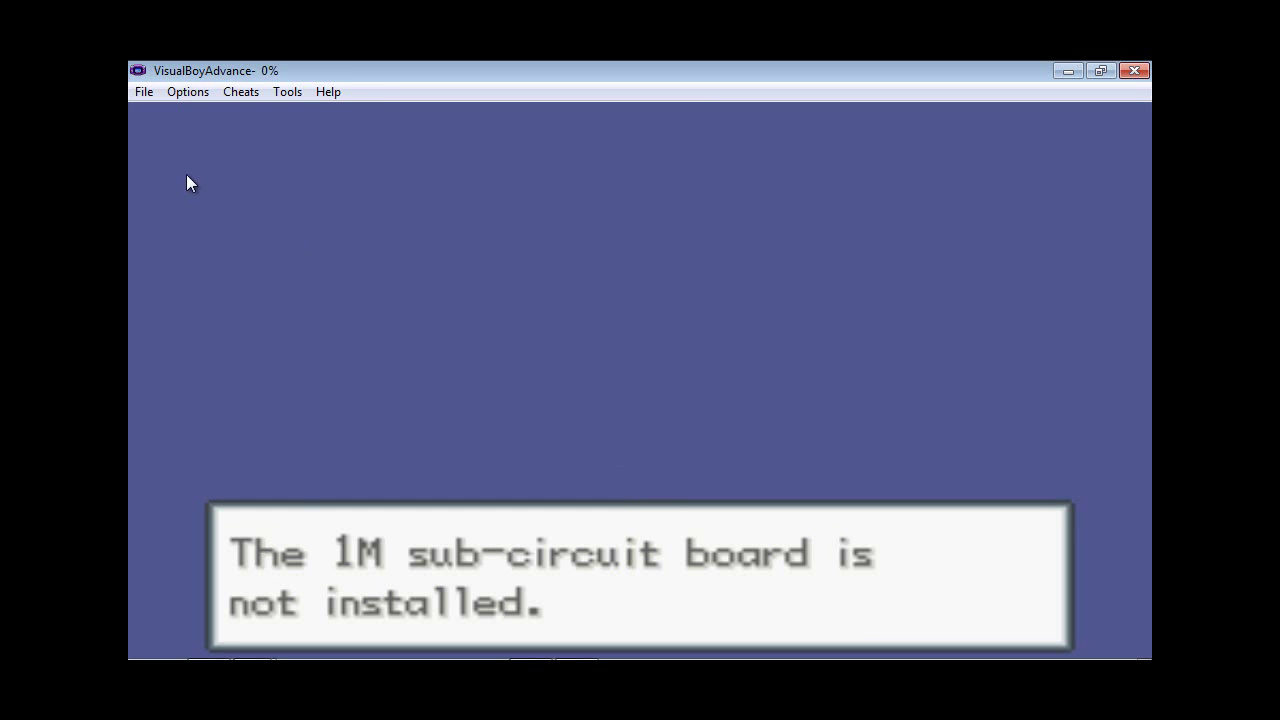
left_click(141, 92)
left_click(222, 264)
Set the emulator's speed display back to None
left_click(187, 92)
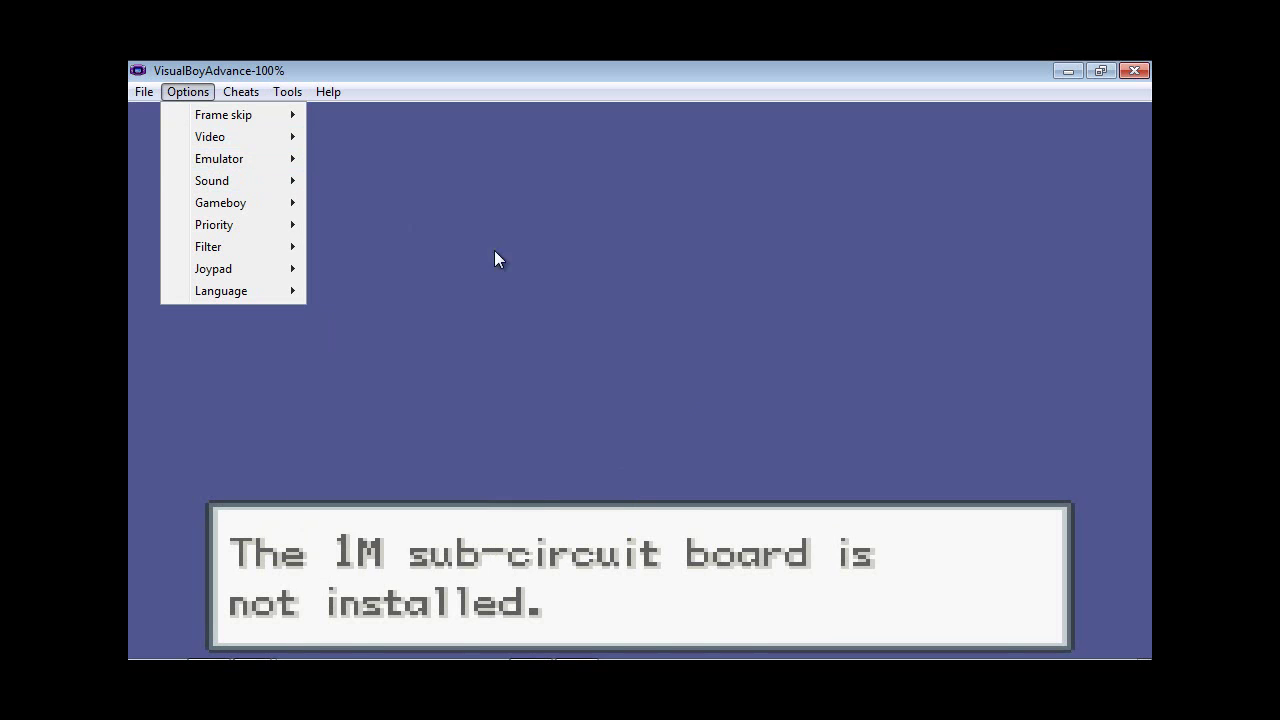
mouse_move(301, 165)
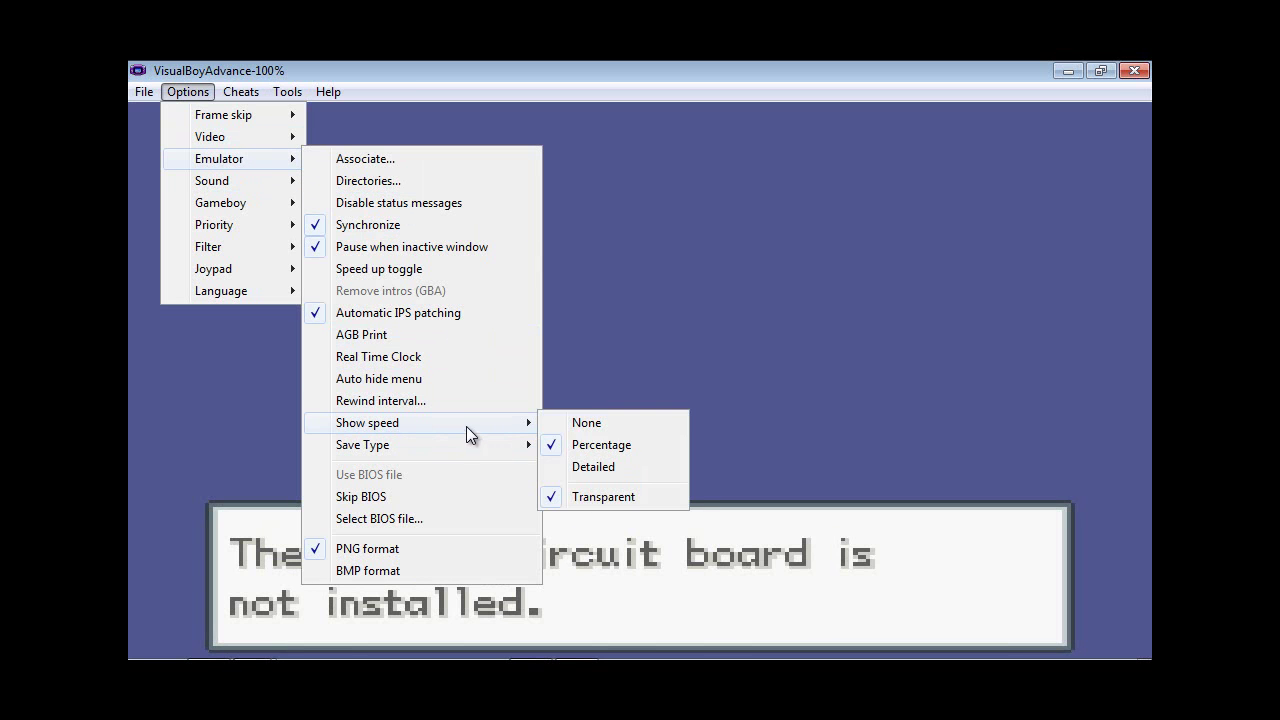
left_click(588, 445)
Review the sound options and set the Gameboy color mode to Gameboy Colors
left_click(186, 91)
mouse_move(240, 182)
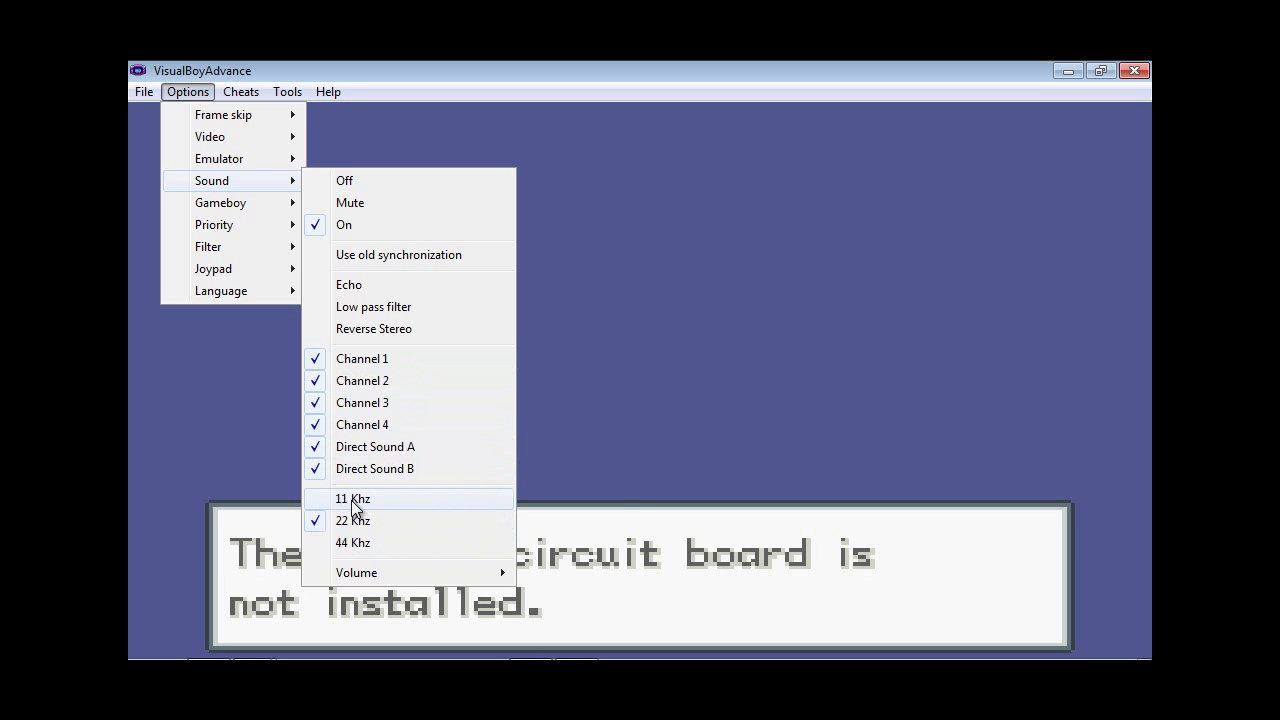
mouse_move(405, 570)
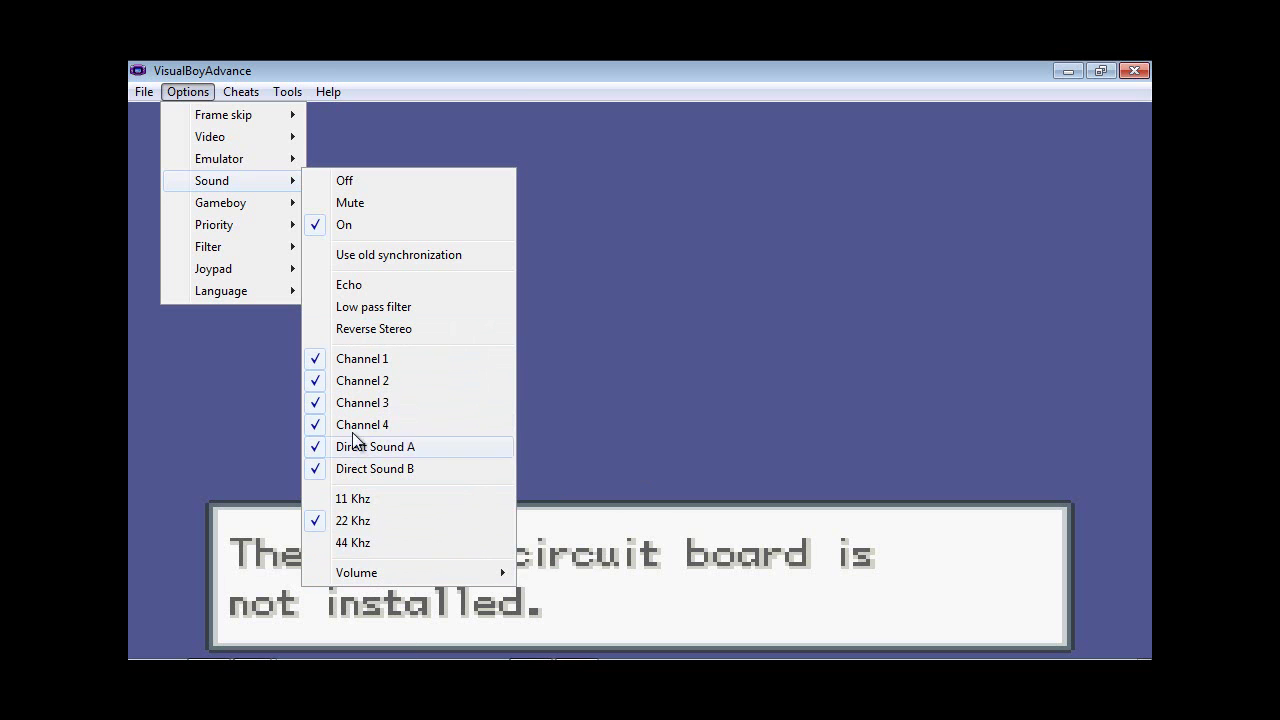
mouse_move(263, 212)
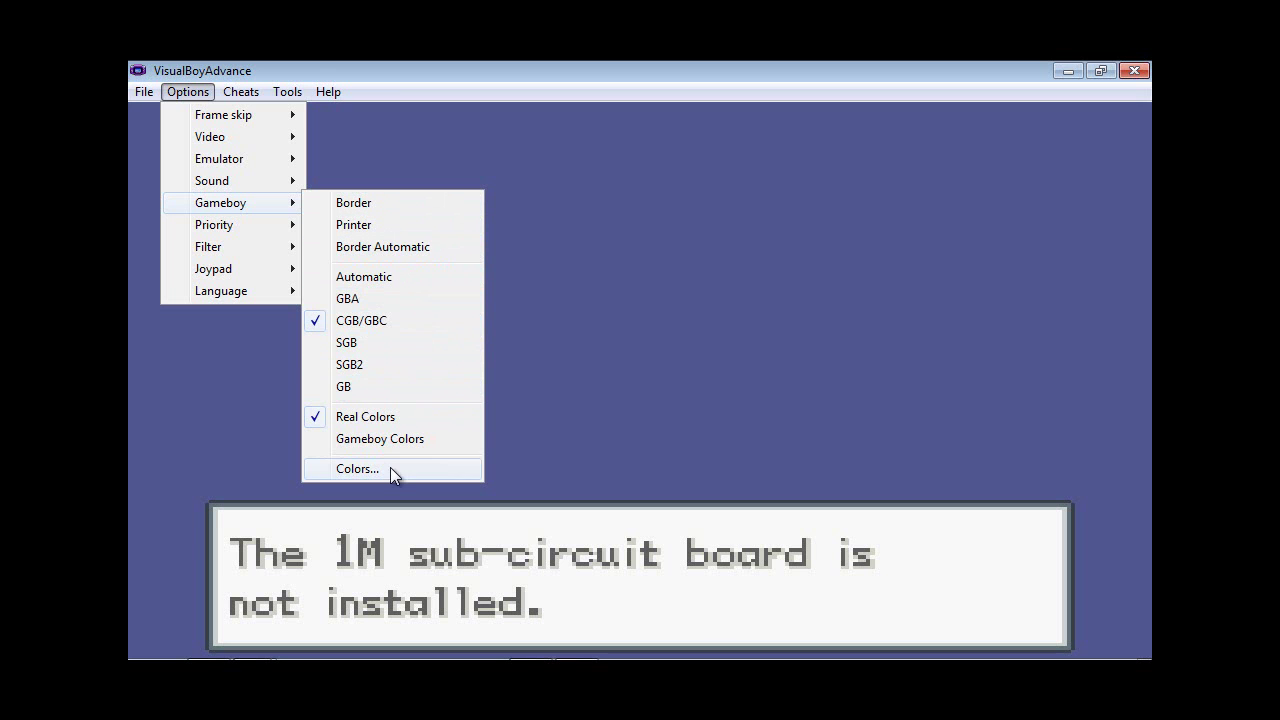
left_click(378, 443)
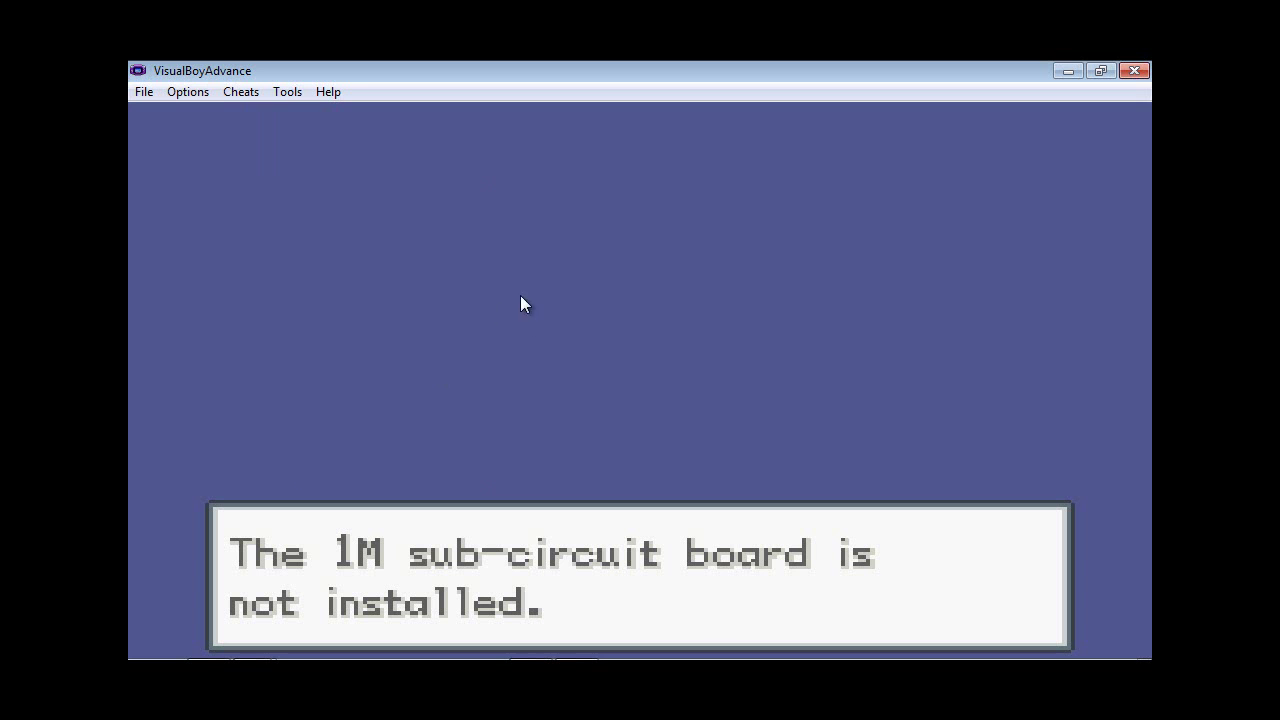
Look over the available display filters and open the key configuration of the first joypad
left_click(187, 91)
mouse_move(282, 236)
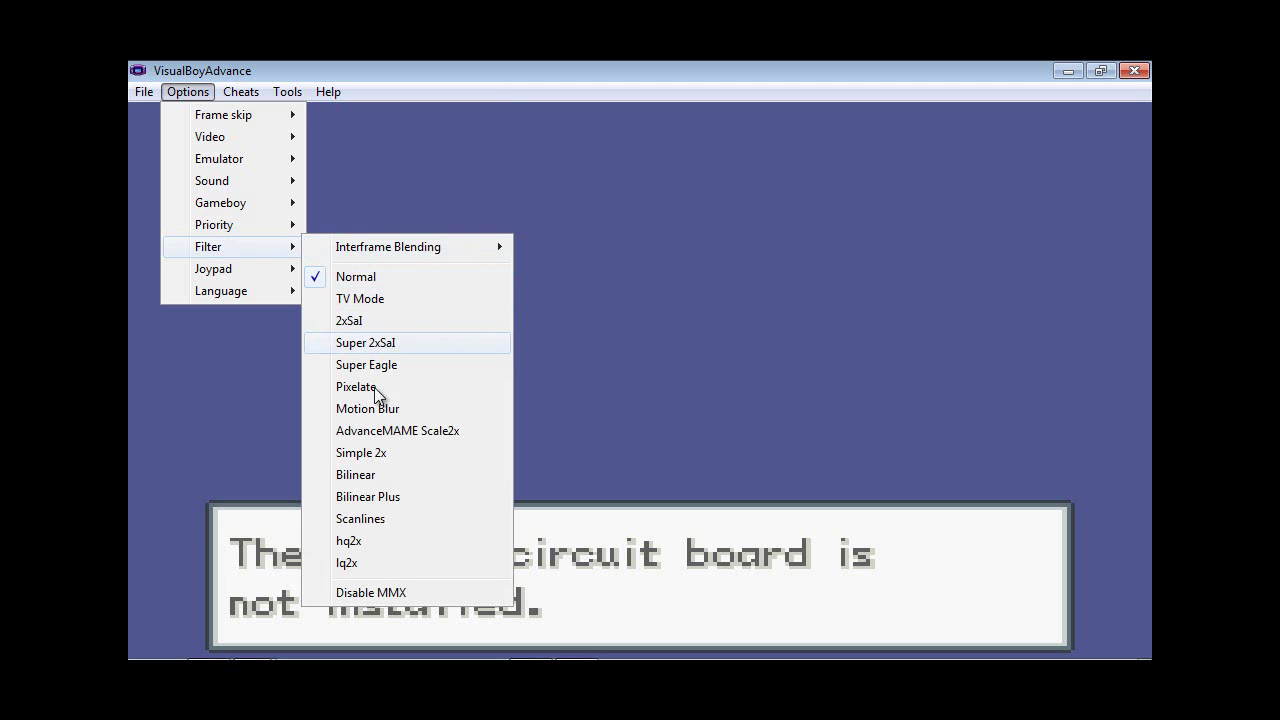
mouse_move(251, 280)
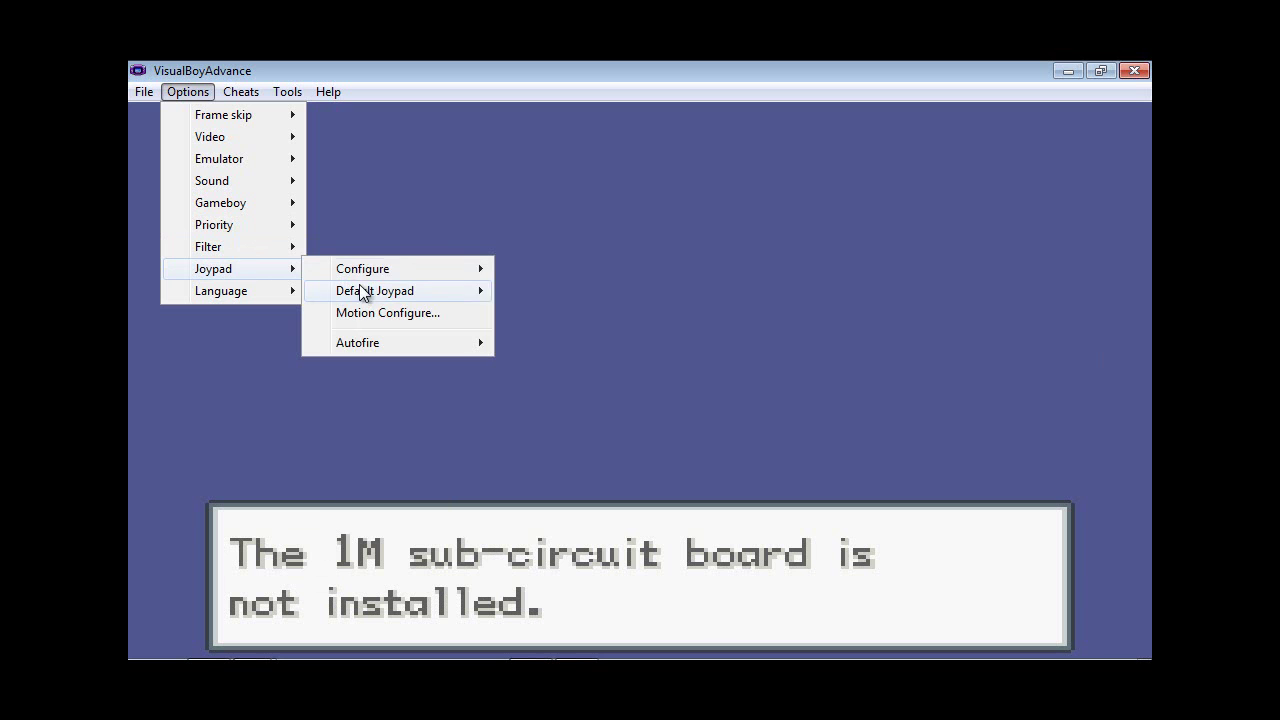
mouse_move(371, 281)
left_click(550, 267)
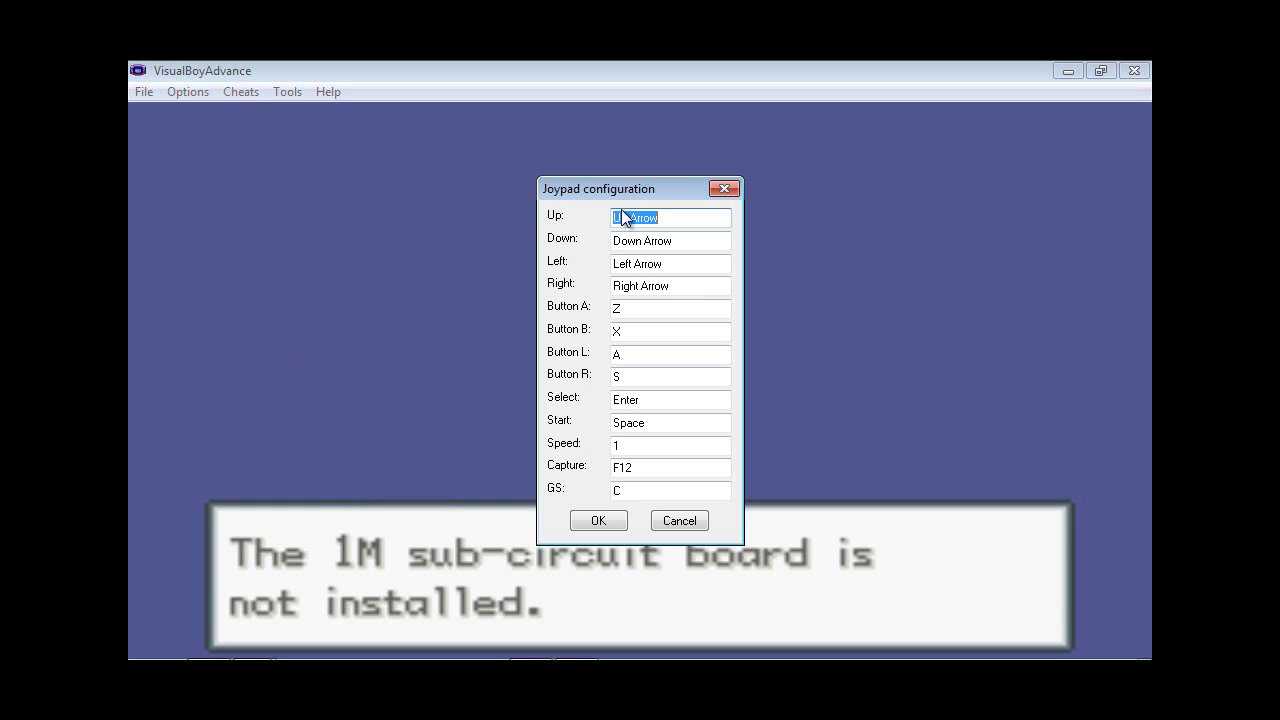
Assign the arrow keys to the four directions, Z to Button A, X to Button B and A to Button L
left_click(677, 215)
key("Up")
key("Down")
key("Left")
key("Right")
key("z")
key("x")
key("a")
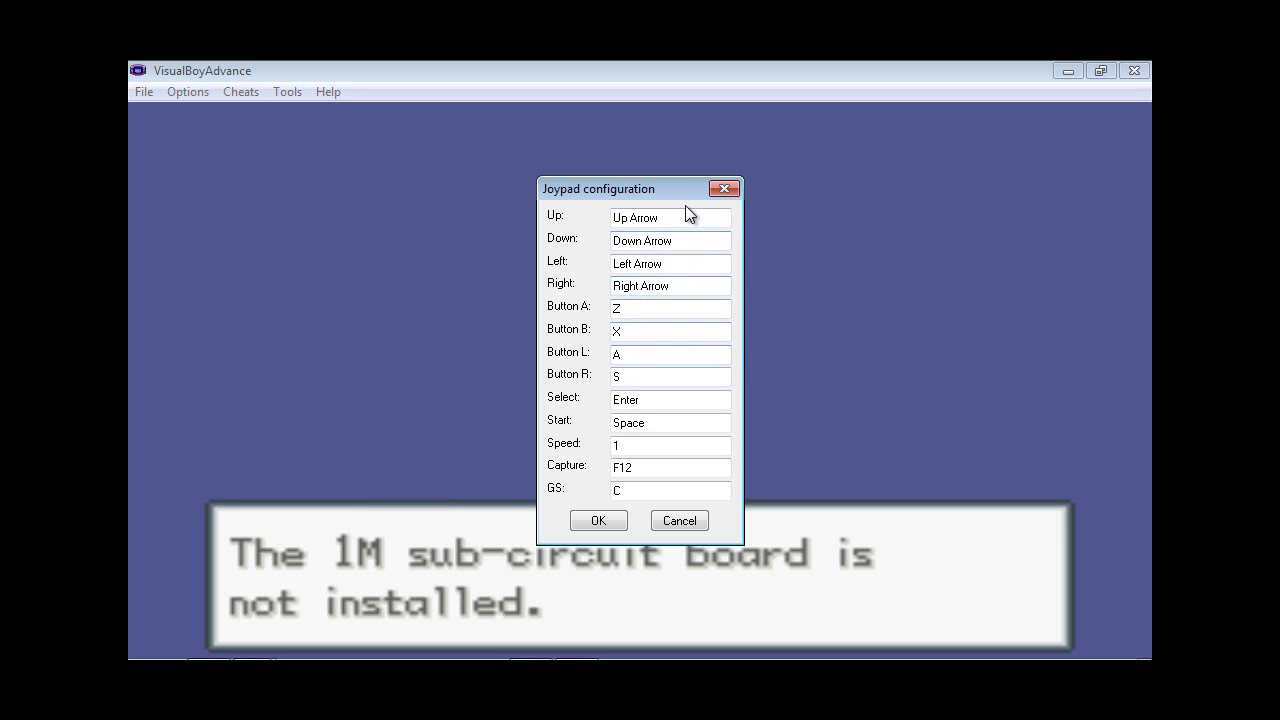
Examine the joypad key assignments for the directions and for Buttons A, B and R
left_click(674, 264)
left_click_drag(674, 288, 594, 277)
left_click_drag(672, 265, 560, 251)
left_click(671, 242)
left_click_drag(671, 242, 586, 256)
left_click_drag(686, 216, 616, 217)
left_click_drag(635, 309, 574, 313)
left_click(647, 331)
left_click(637, 378)
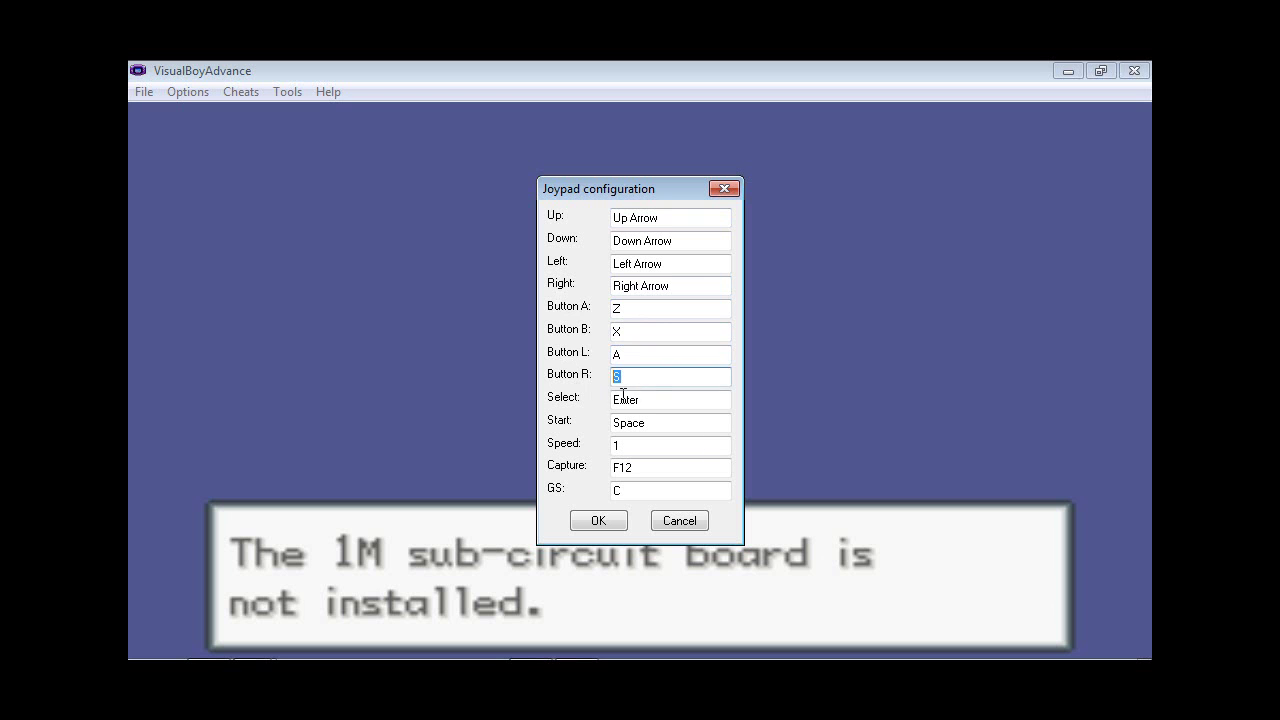
Examine the key assignments for Select, Start, Speed, Capture and GS, and accept the joypad configuration
left_click(651, 404)
left_click(646, 421)
left_click(634, 447)
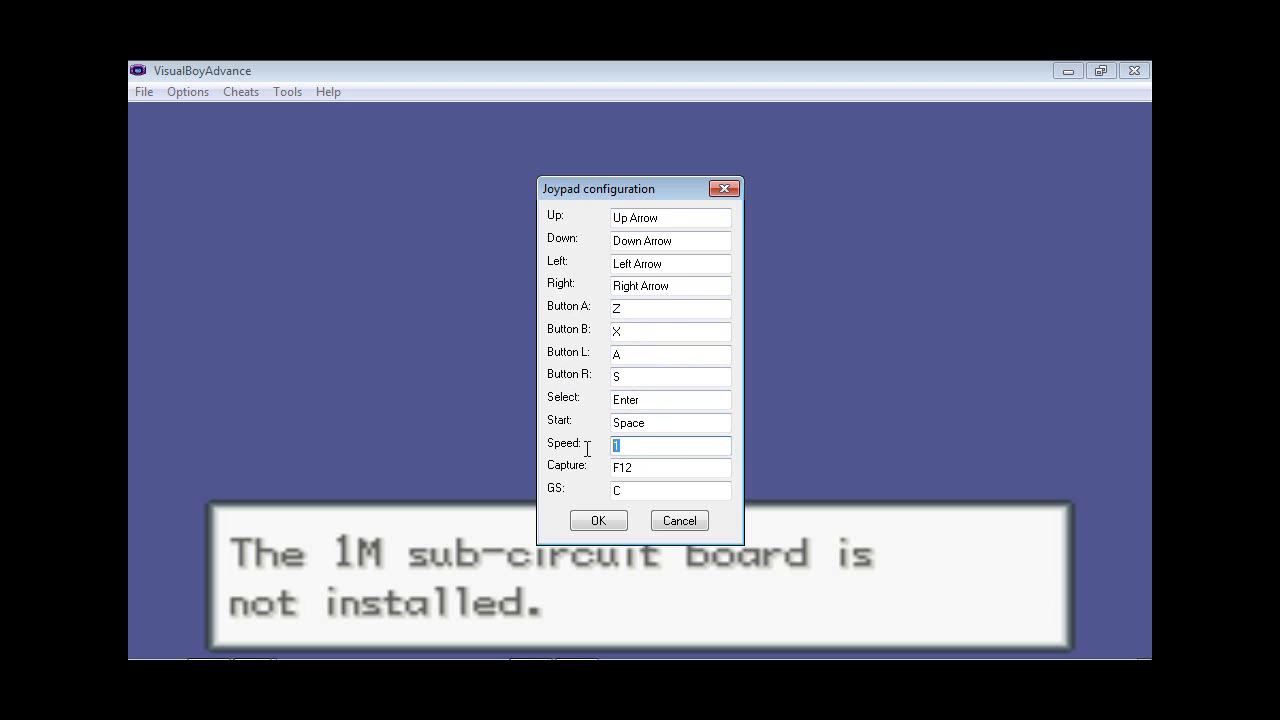
left_click_drag(641, 266, 654, 272)
left_click(640, 447)
left_click_drag(660, 452, 529, 427)
key("Tab")
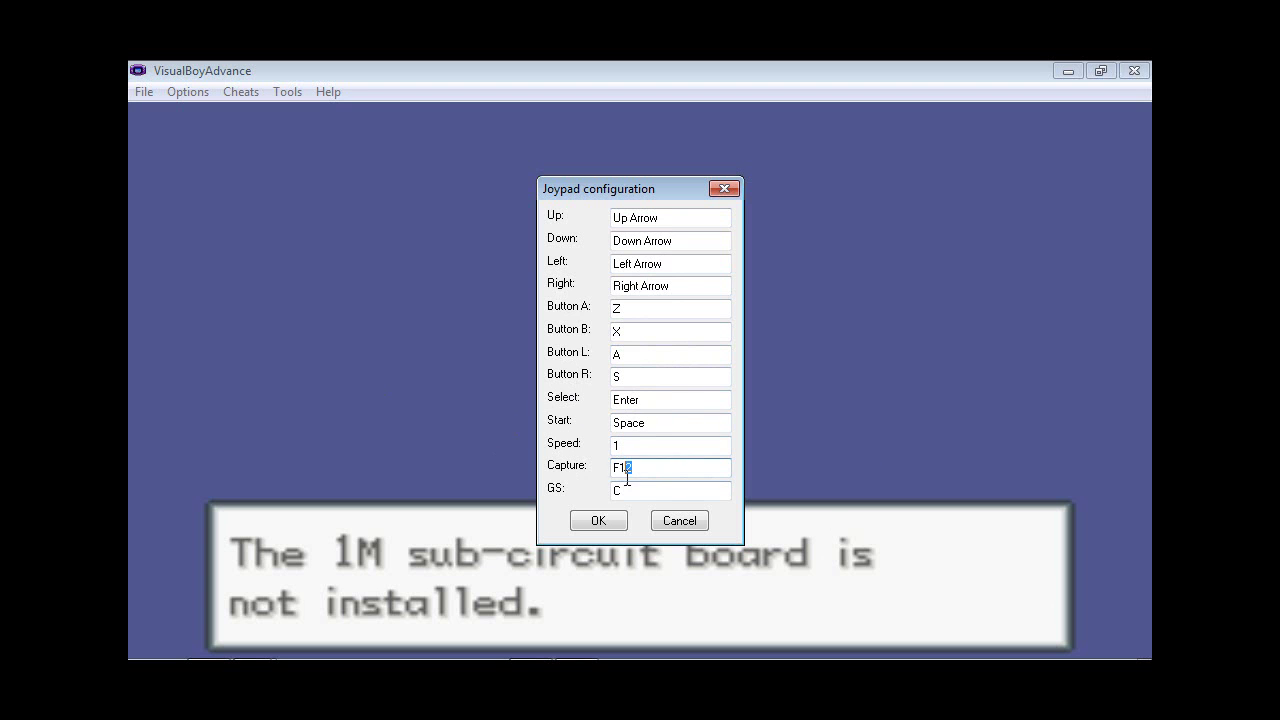
left_click(641, 465)
left_click(632, 488)
left_click(598, 520)
Check the language and cheat options, view the cheat list and close it
left_click(170, 92)
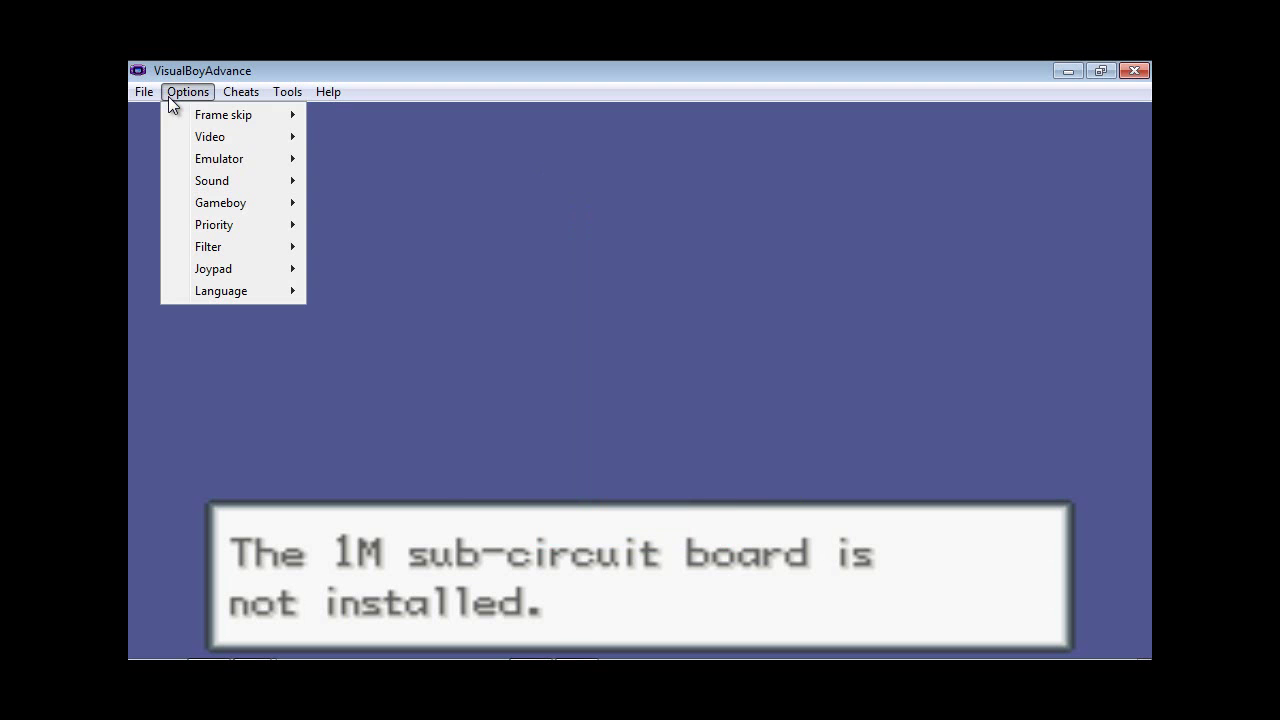
mouse_move(231, 291)
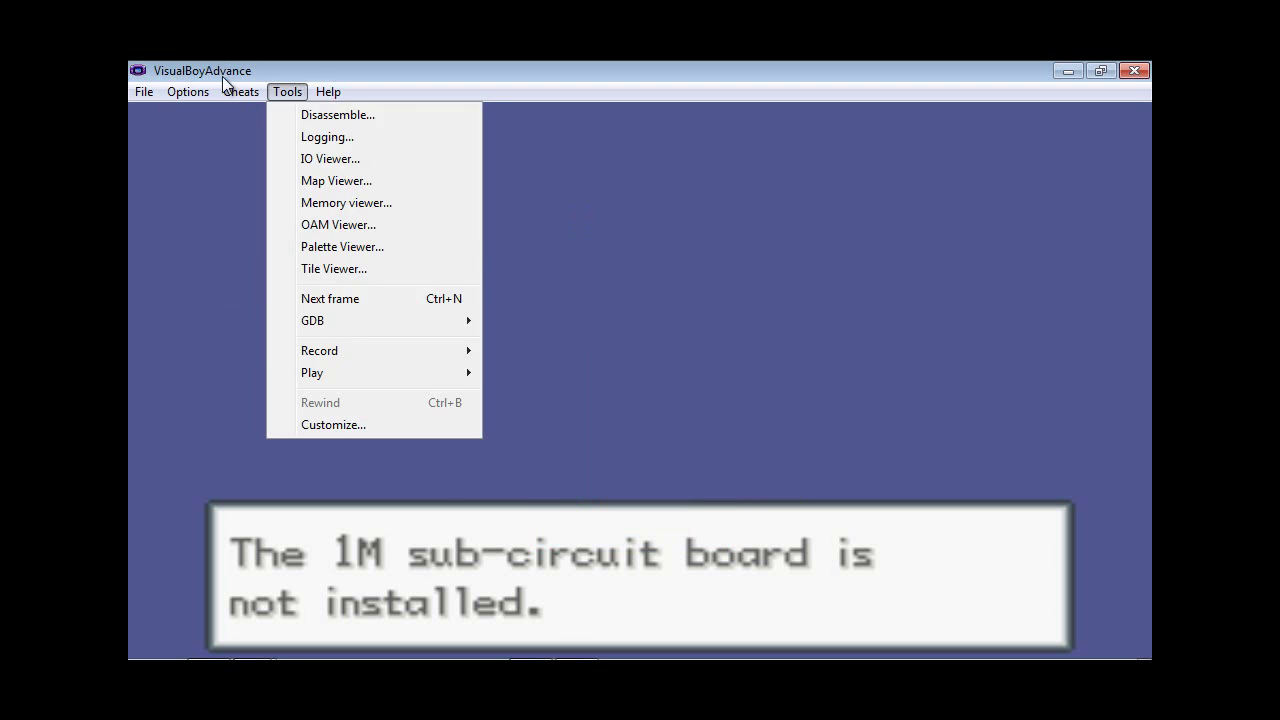
mouse_move(241, 91)
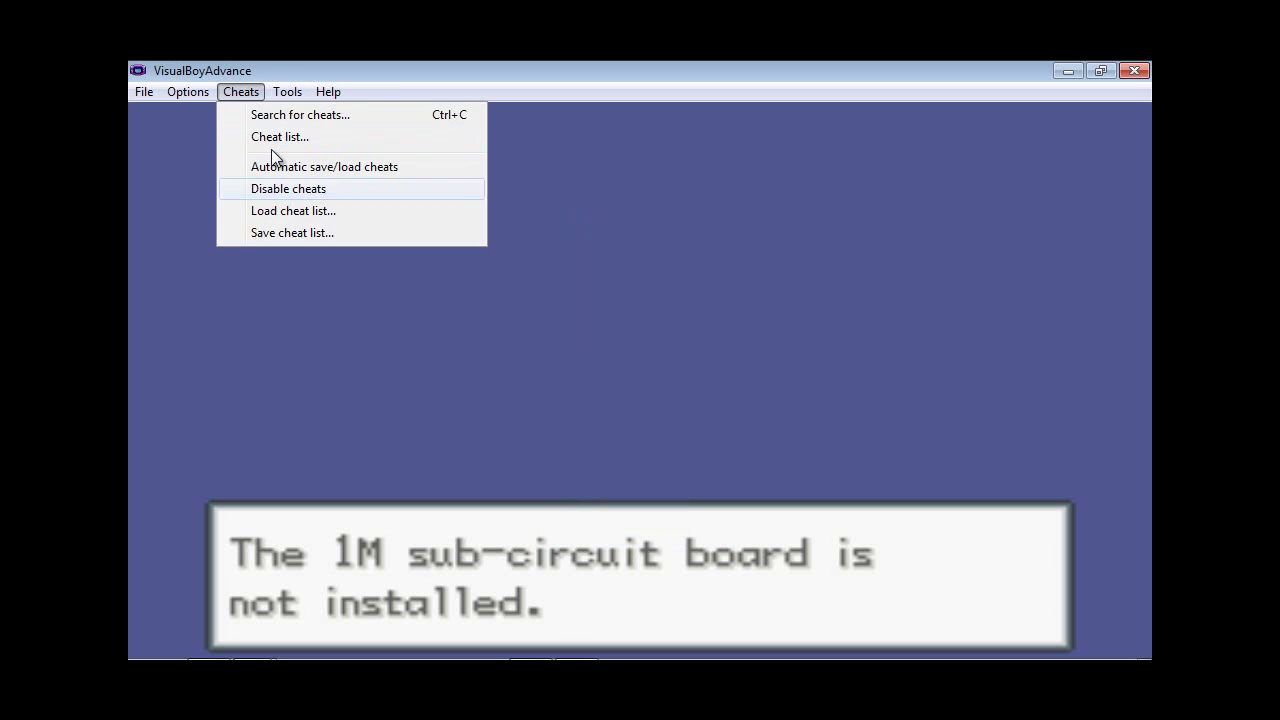
left_click(268, 140)
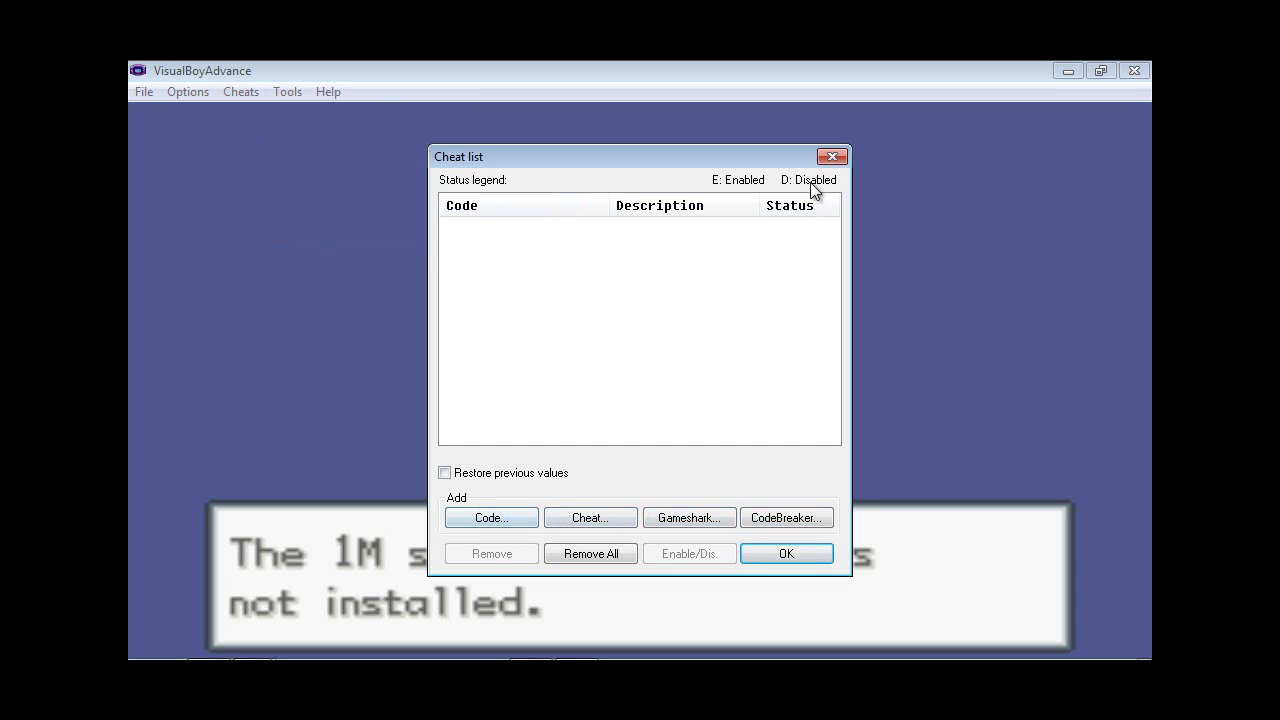
left_click(832, 156)
Look over the recording and playback tools and the help options without choosing any
left_click(285, 92)
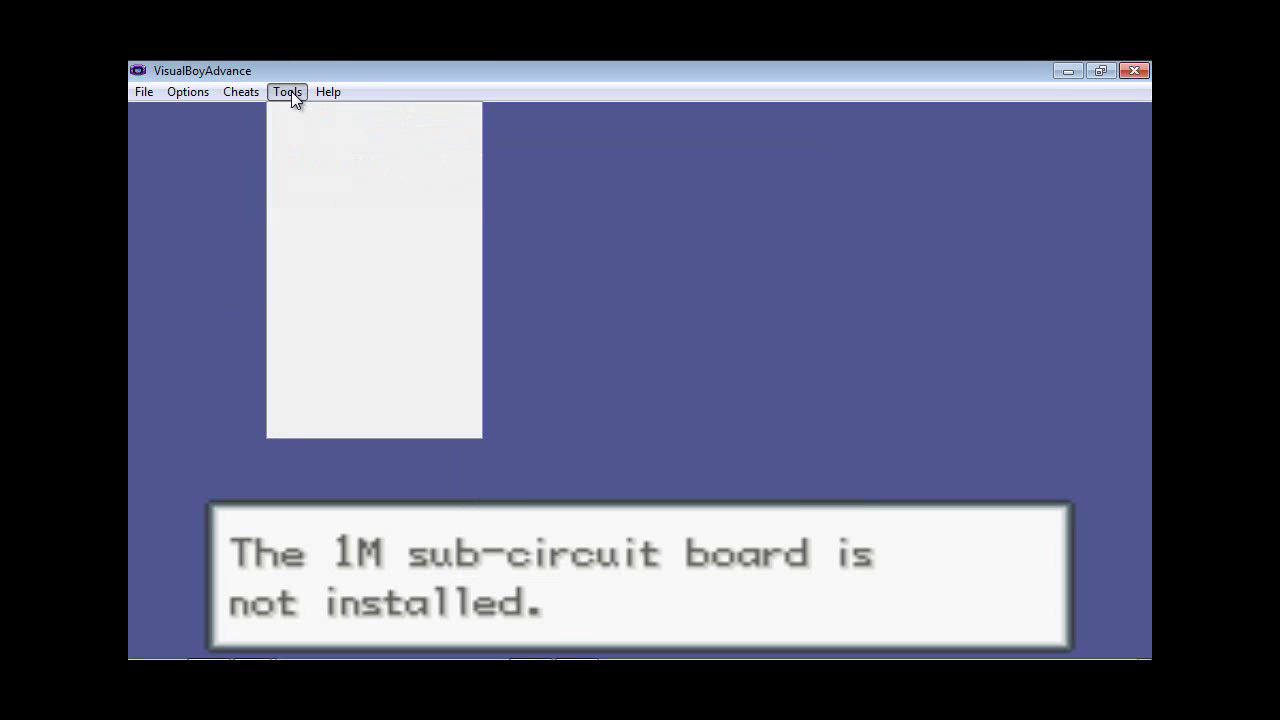
mouse_move(337, 352)
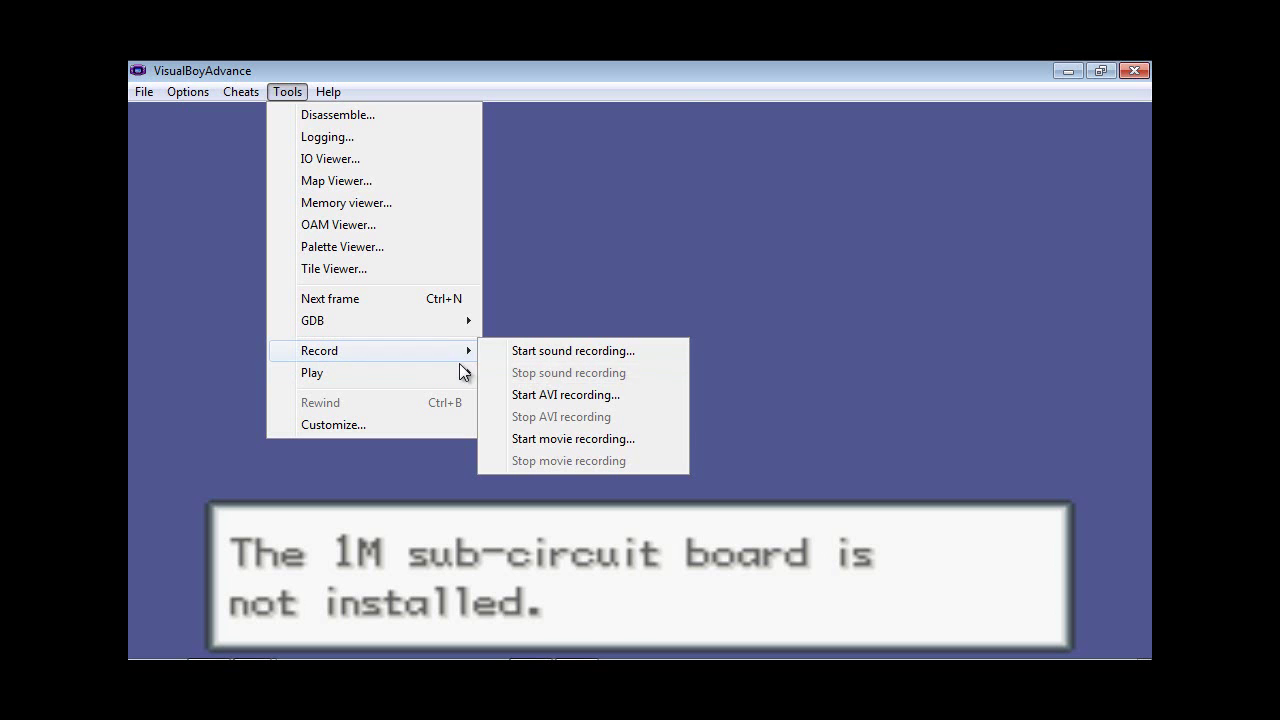
mouse_move(457, 370)
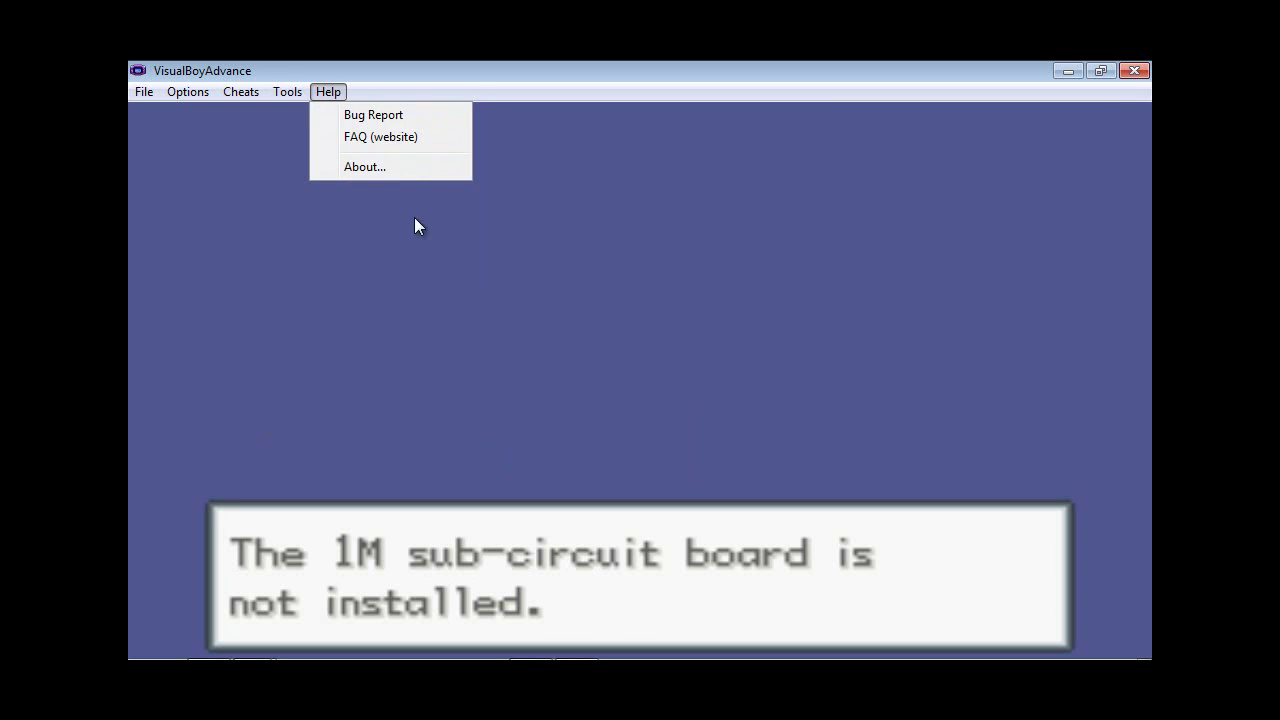
left_click(379, 272)
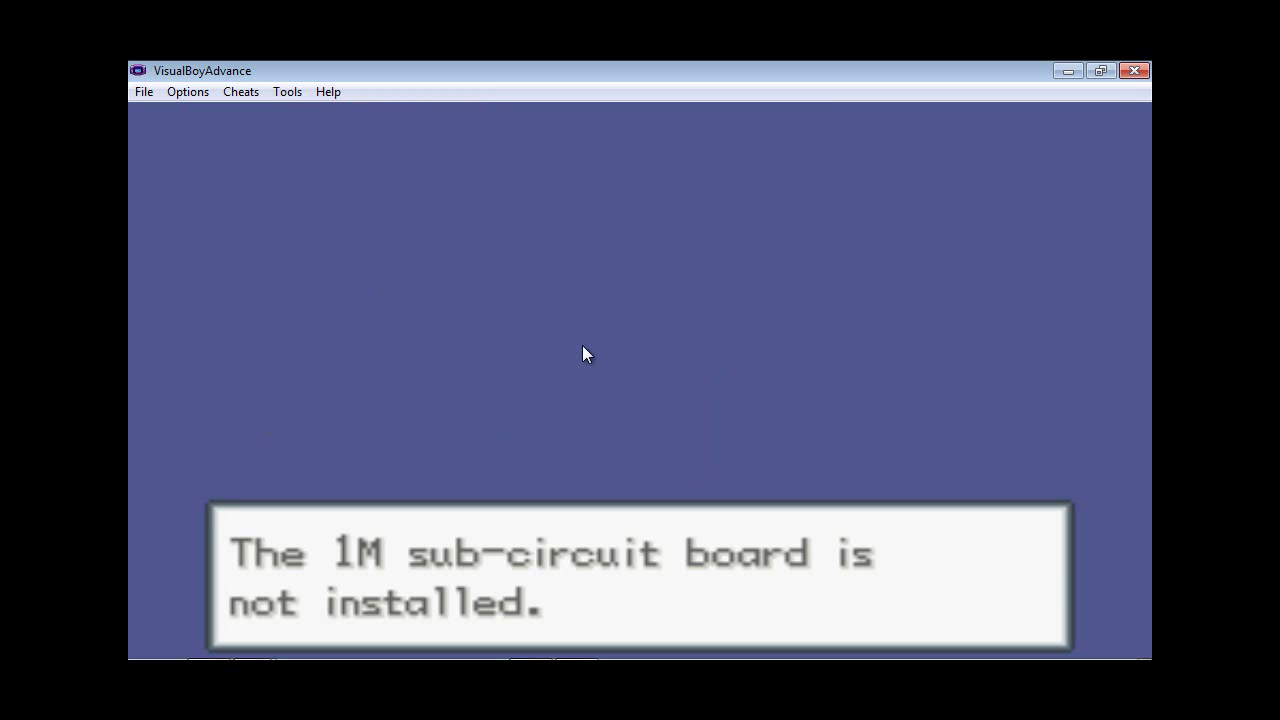